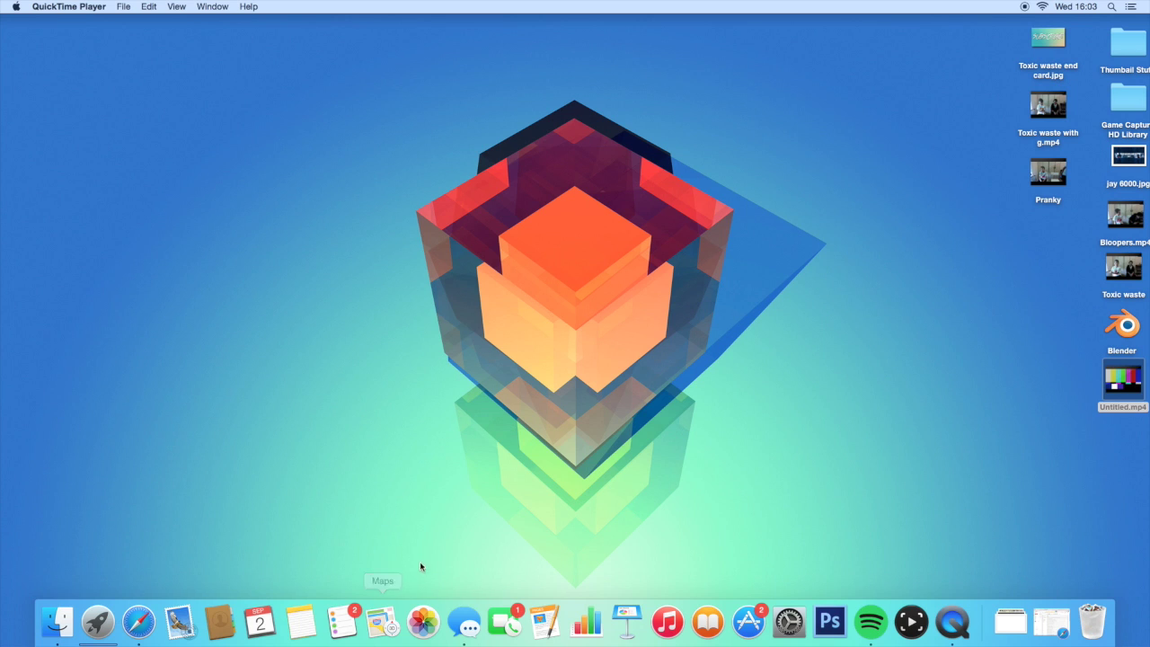
- Launch Adobe Photoshop CS6 from the Dock
{"action": "left_click", "coordinate": [824, 620]}
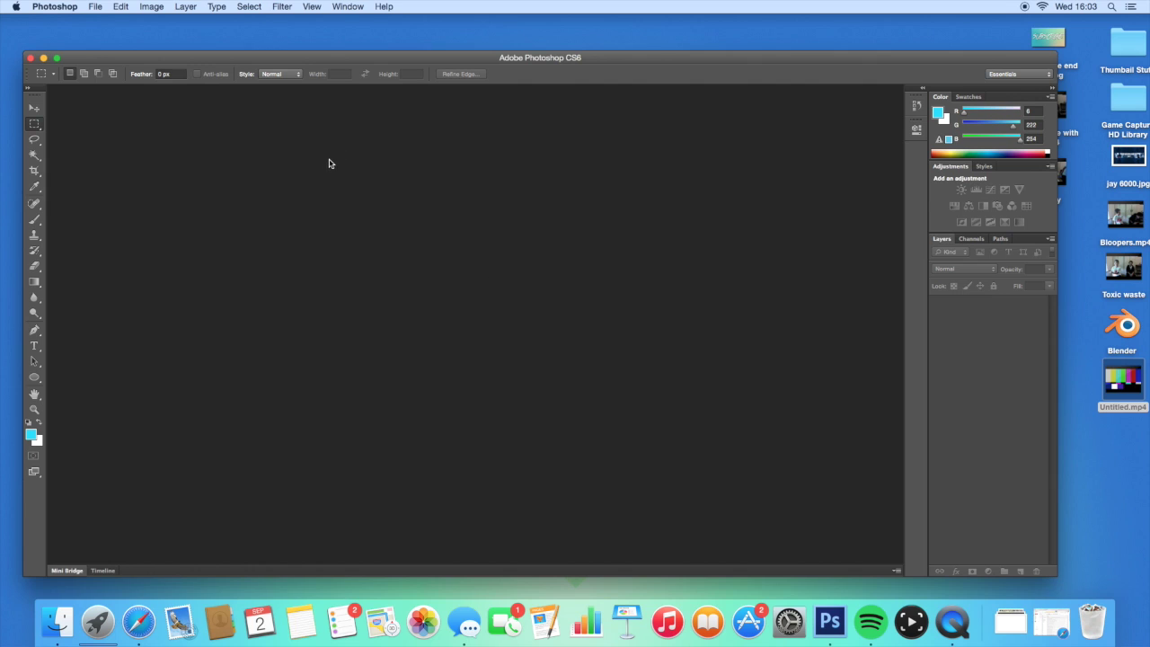
- Create a 500 × 500 px, 8-bit transparent document named 'Tutorial youtube thumbnail'
{"action": "left_click", "coordinate": [97, 7]}
{"action": "left_click", "coordinate": [106, 22]}
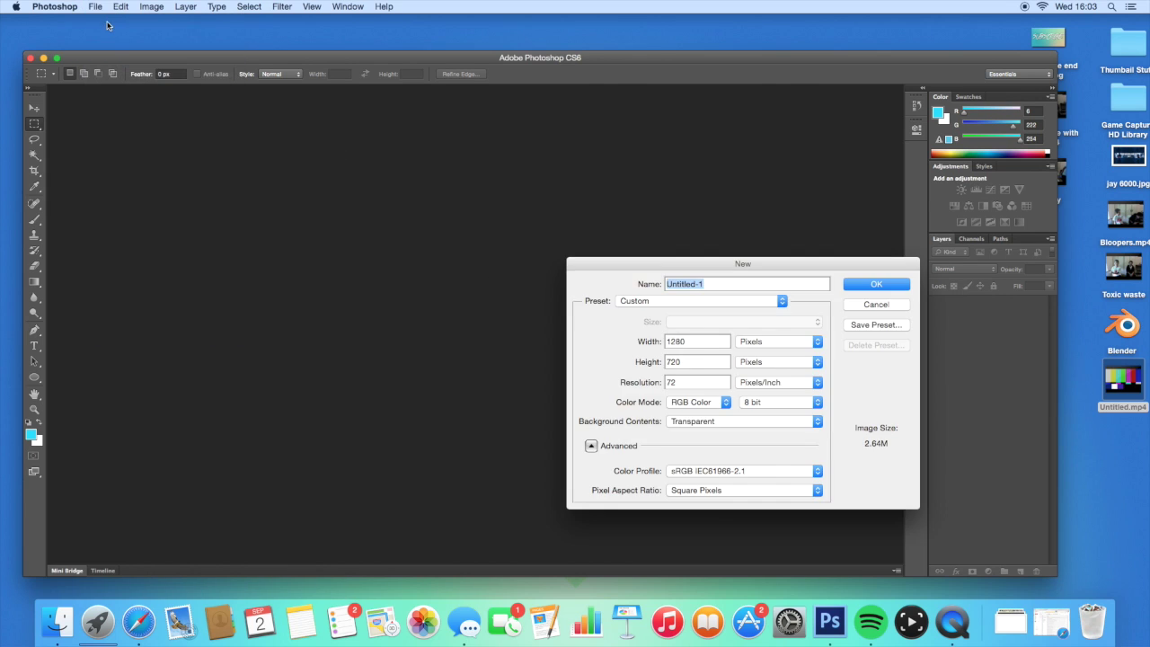
{"action": "key", "text": "Tab"}
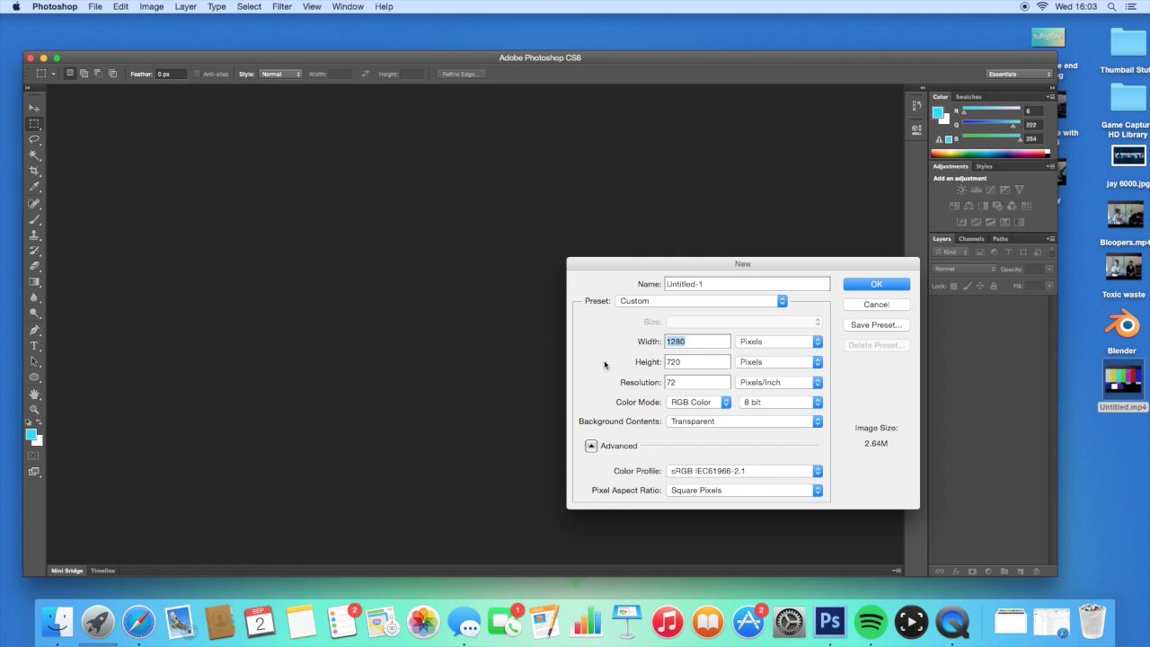
{"action": "type", "text": "500"}
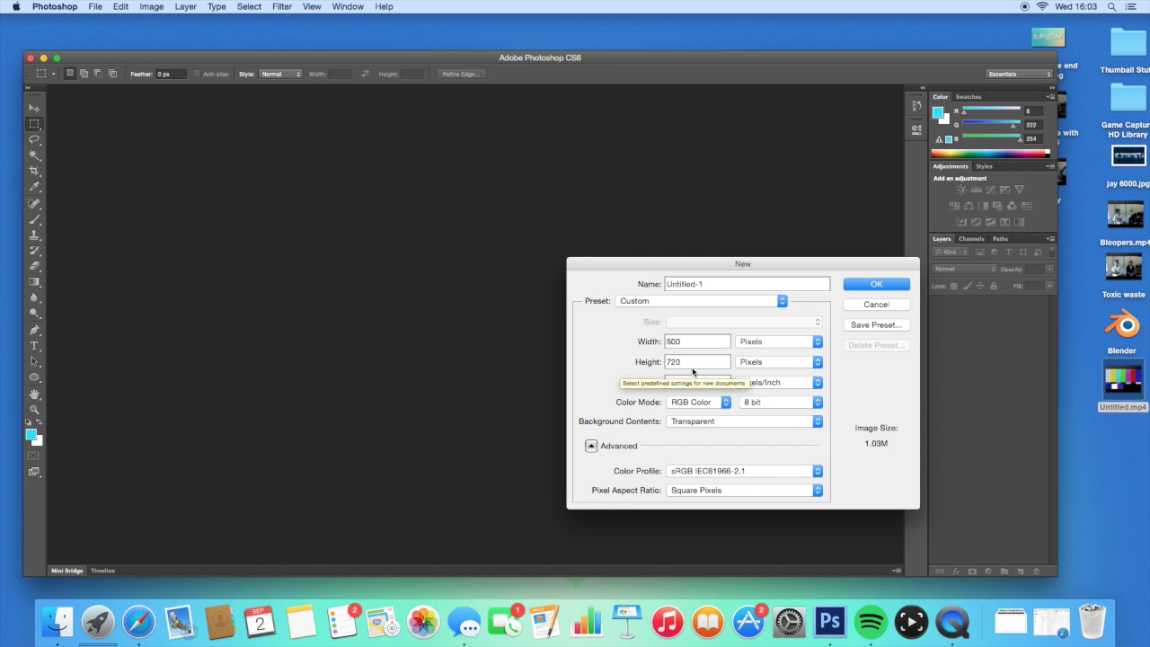
{"action": "key", "text": "Tab"}
{"action": "type", "text": "500"}
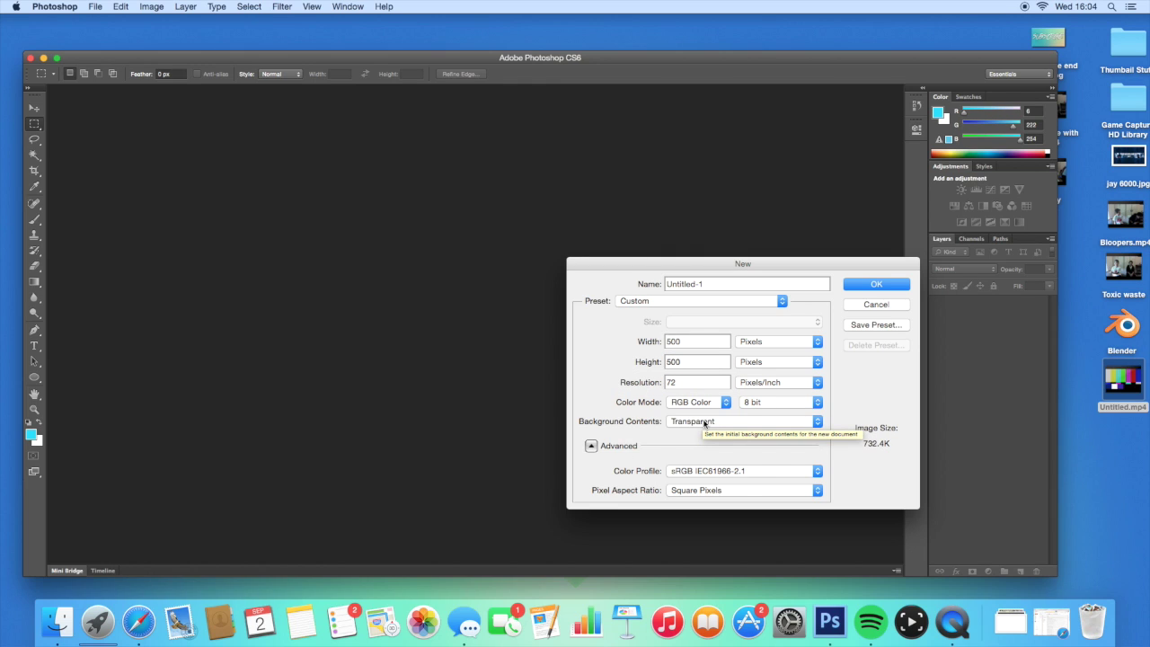
{"action": "left_click", "coordinate": [817, 402]}
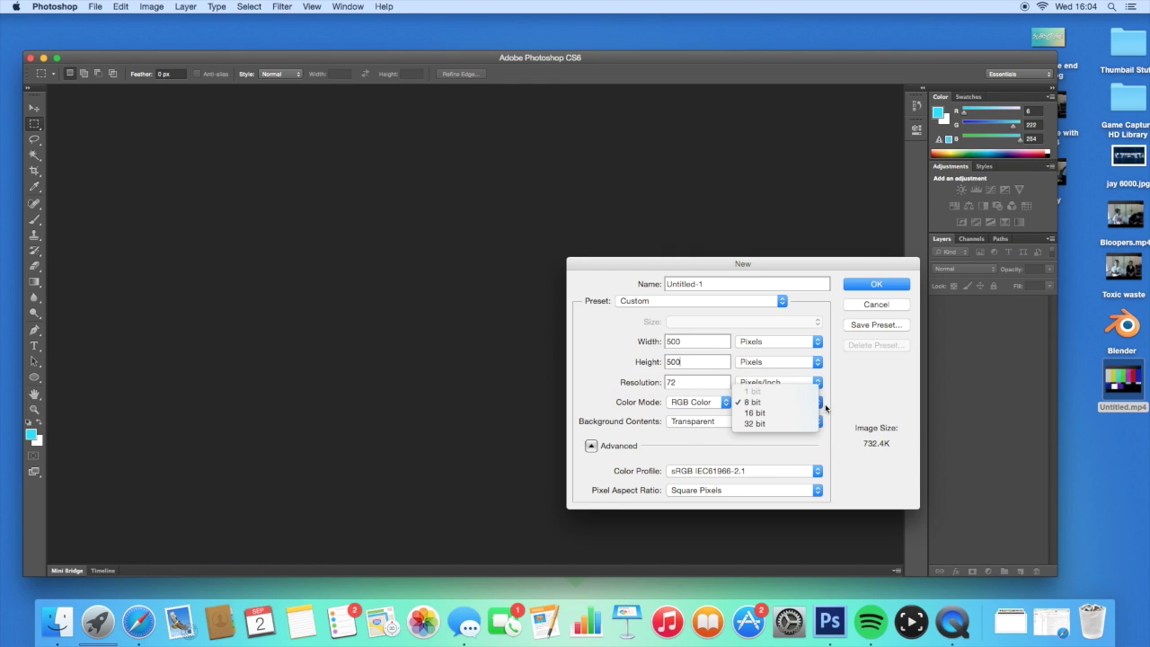
{"action": "left_click", "coordinate": [827, 396]}
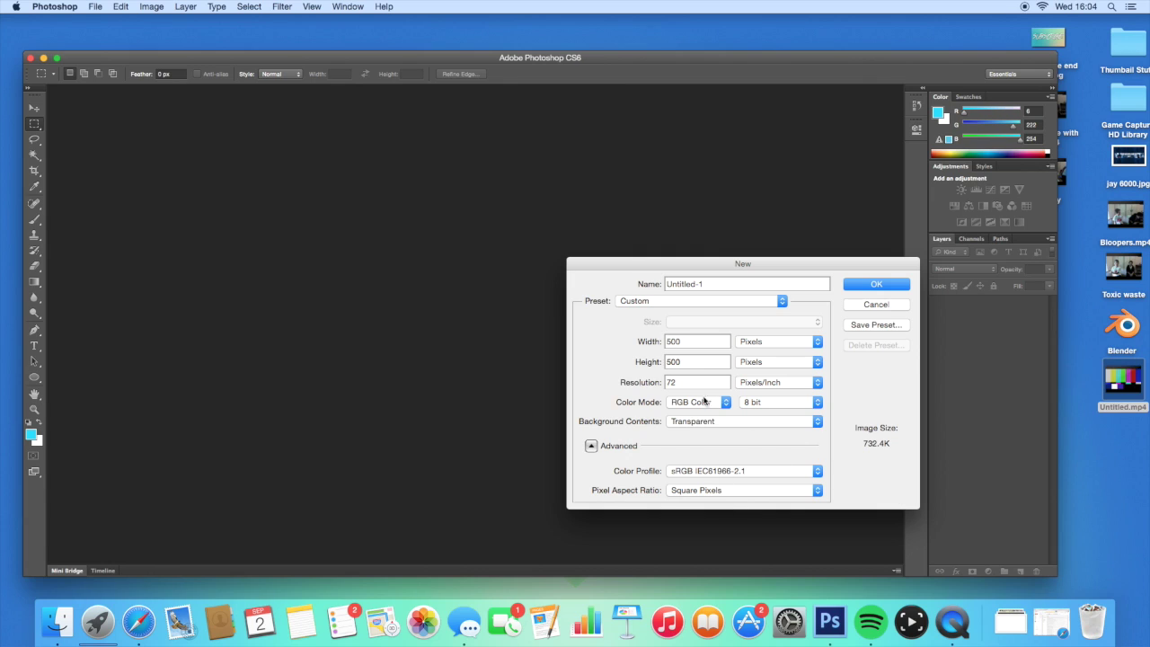
{"action": "left_click_drag", "start_coordinate": [736, 288], "coordinate": [634, 278]}
{"action": "key", "text": "BackSpace"}
{"action": "left_click", "coordinate": [885, 287]}
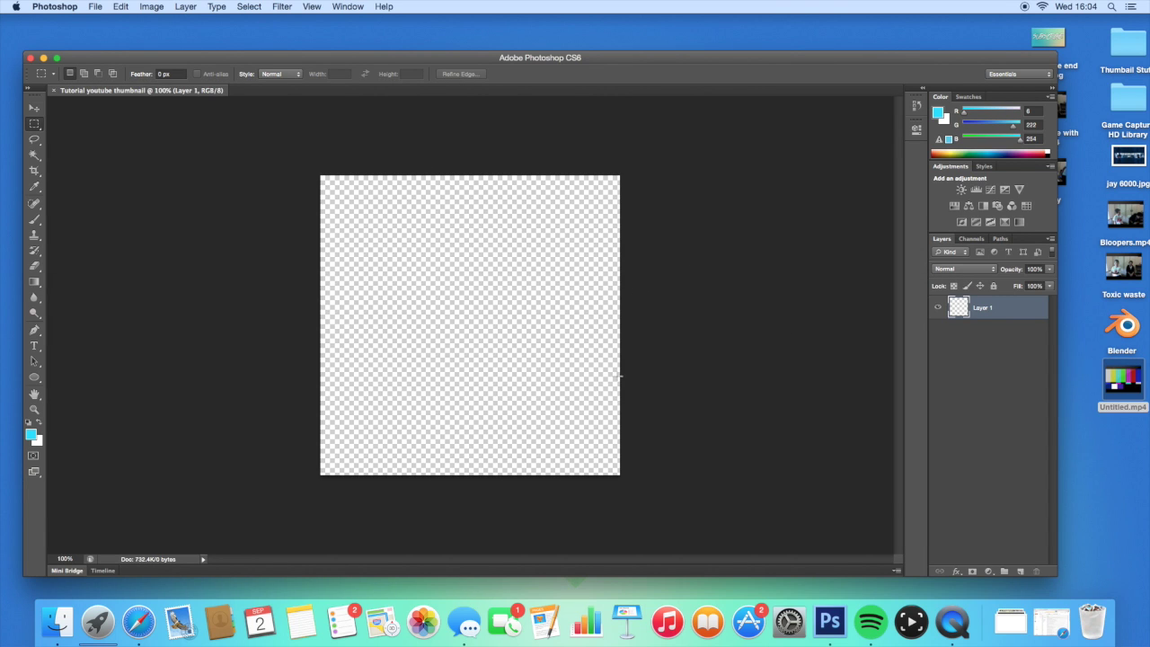
- Switch to Safari and load the Google homepage
{"action": "key", "text": "super+Tab"}
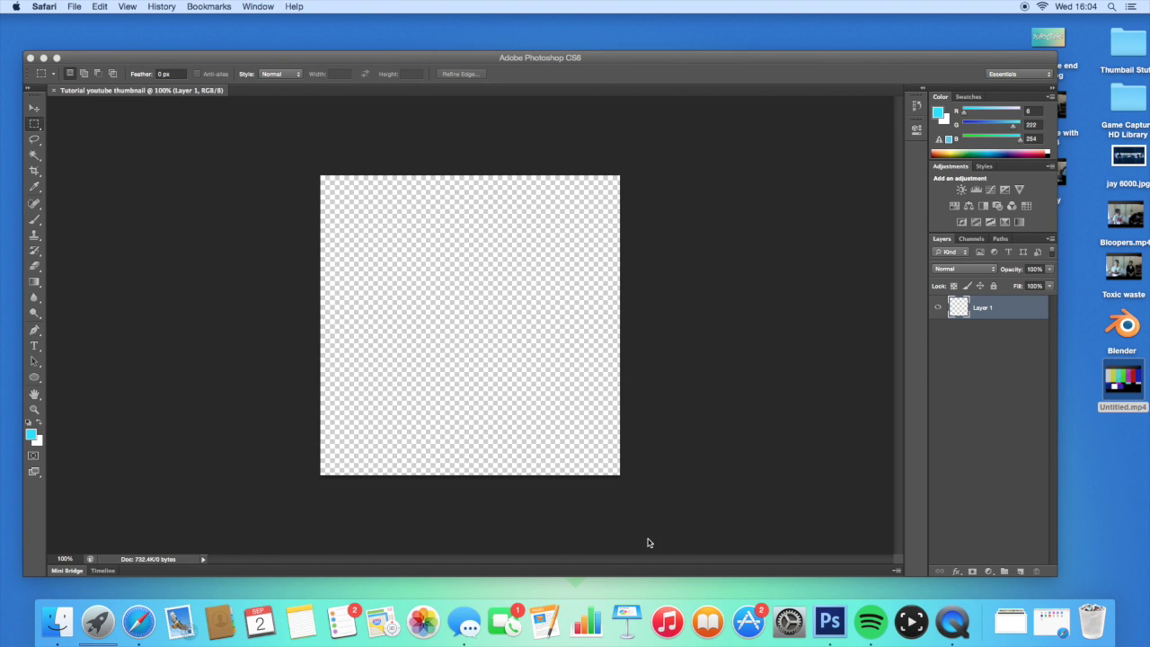
{"action": "left_click", "coordinate": [137, 640]}
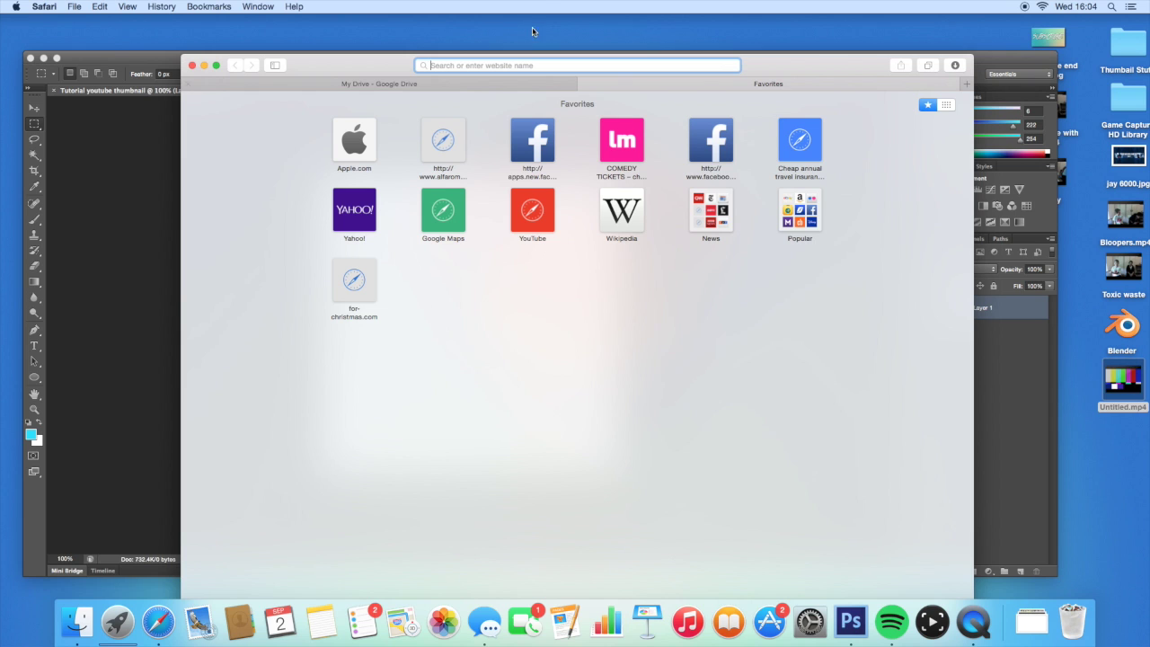
{"action": "type", "text": "goog"}
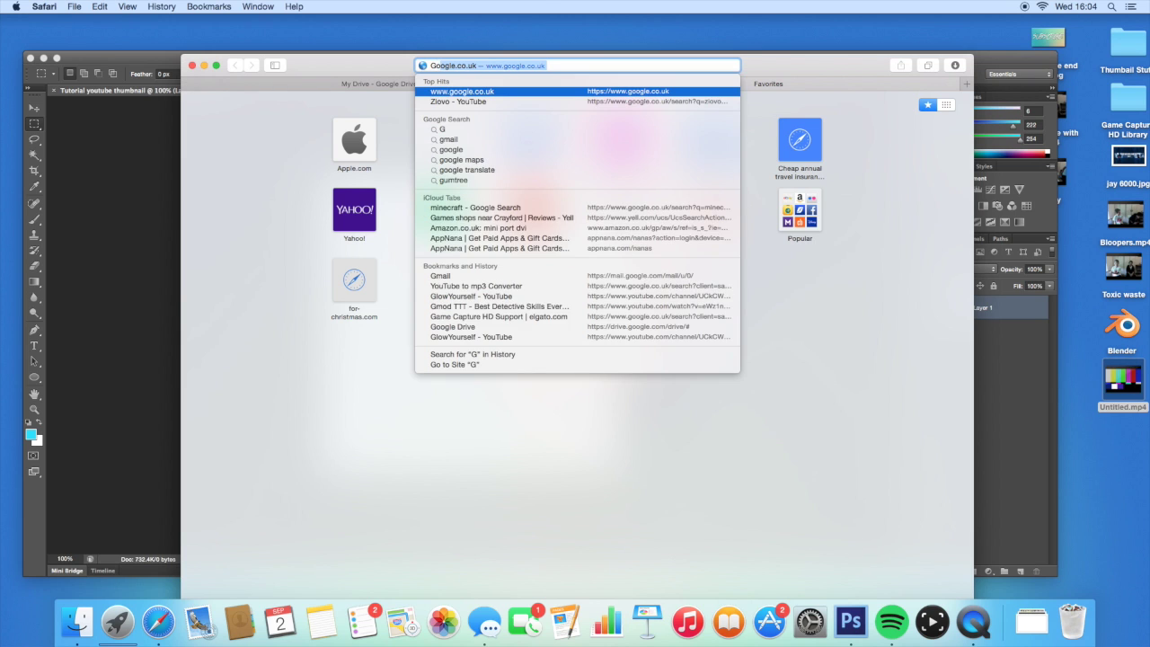
{"action": "key", "text": "Return"}
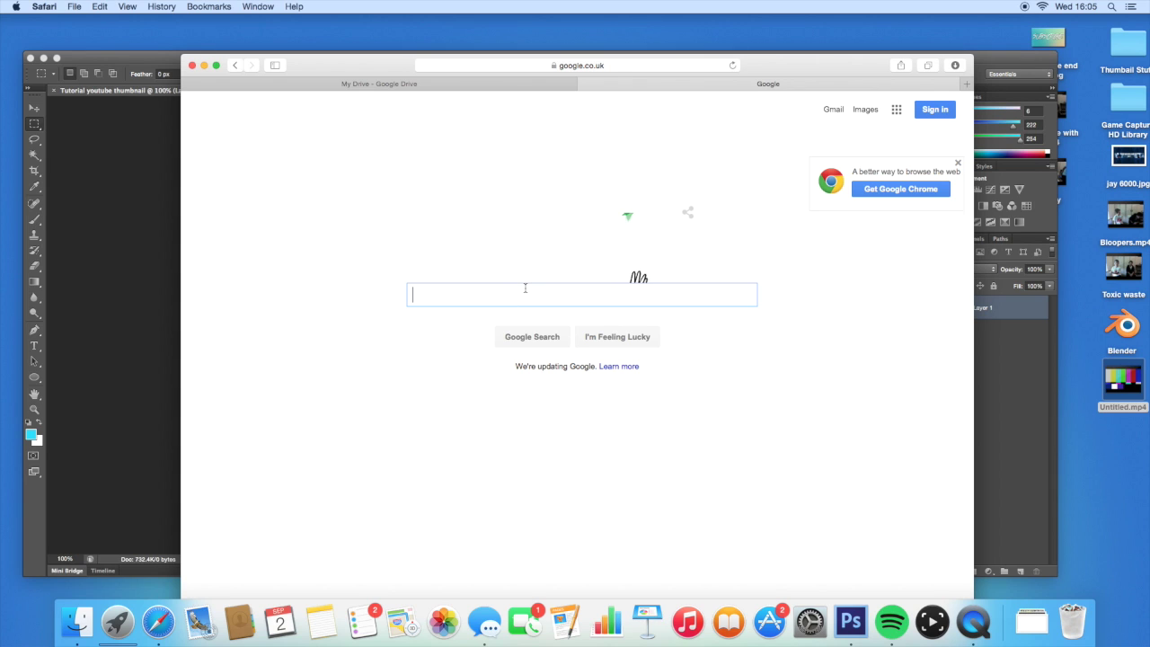
- Search Google Images for 'Sunburst', then clear the search box for a new query
{"action": "type", "text": "Sunburst"}
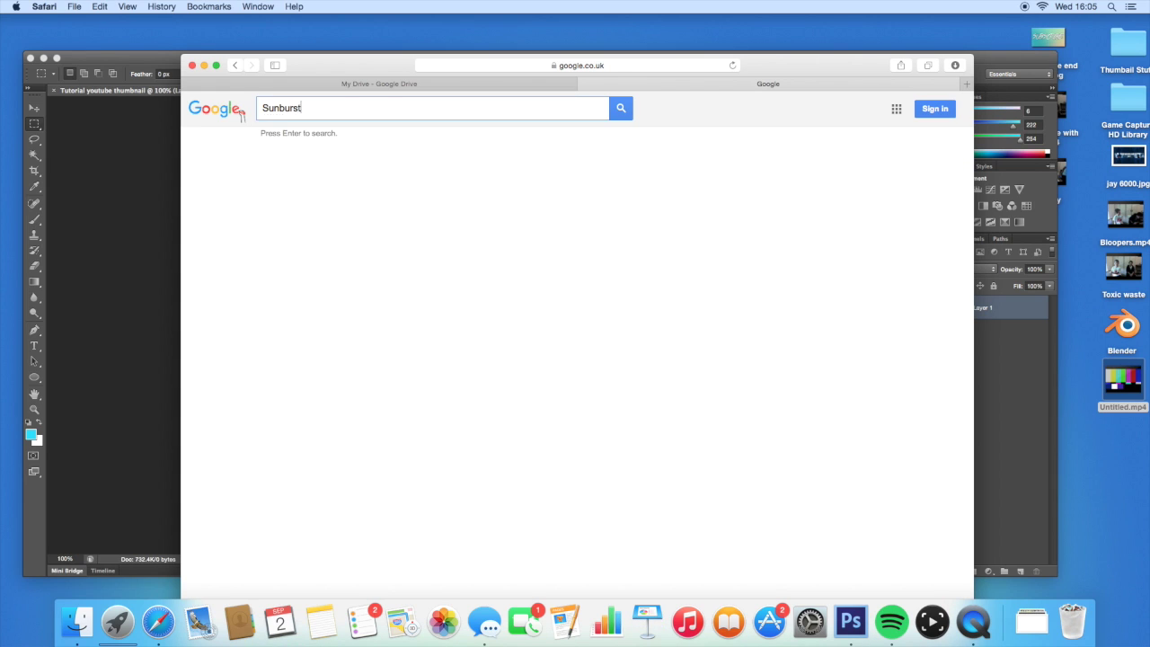
{"action": "key", "text": "Return"}
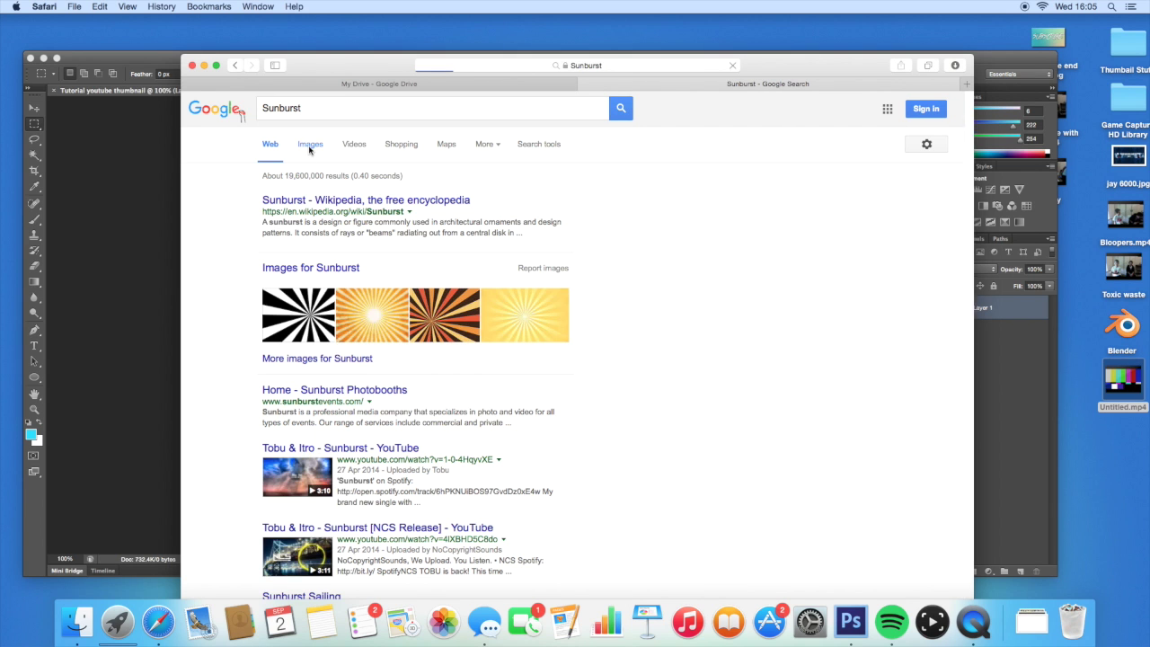
{"action": "left_click", "coordinate": [310, 146]}
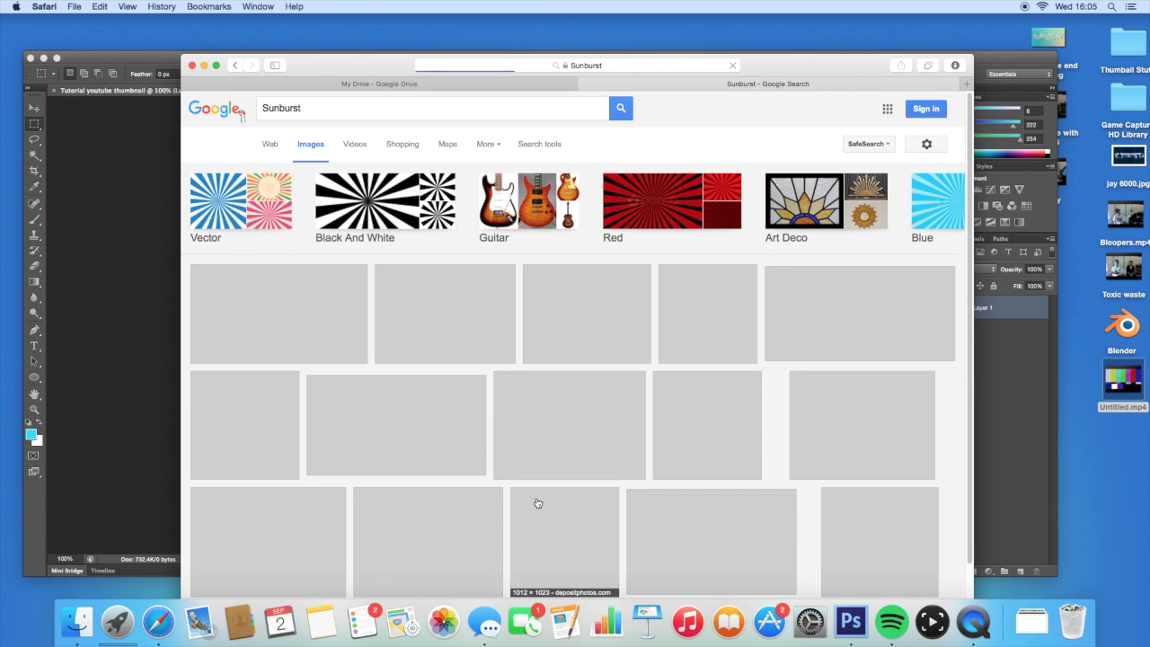
{"action": "scroll", "coordinate": [539, 502], "scroll_direction": "down", "scroll_amount": 10}
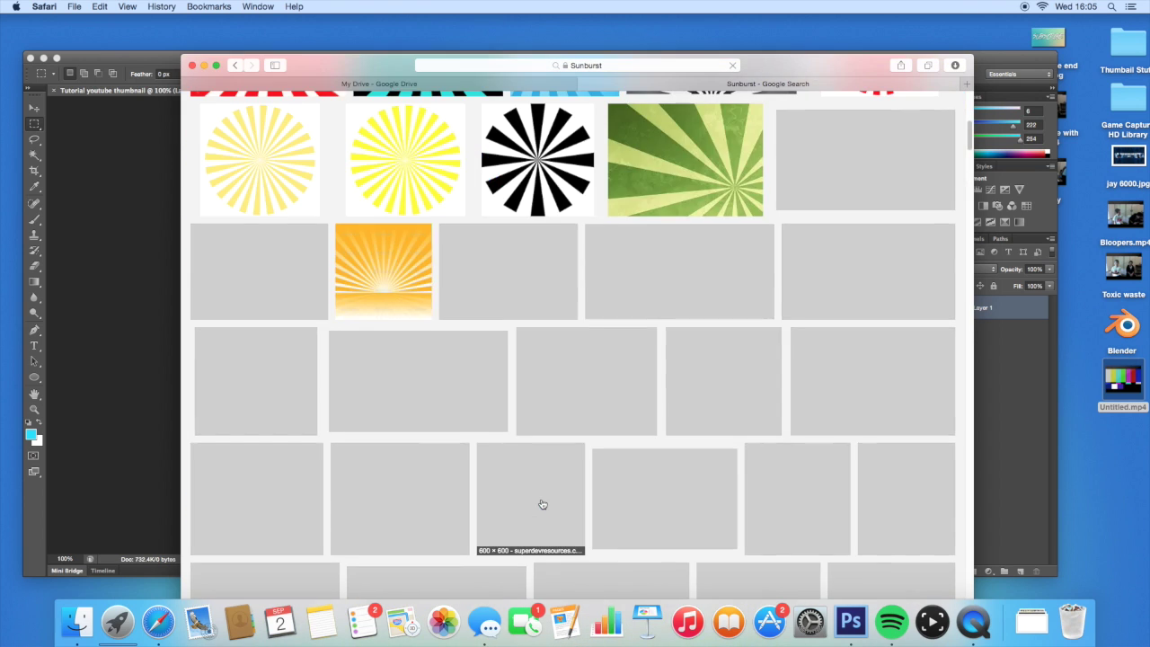
{"action": "scroll", "coordinate": [543, 504], "scroll_direction": "up", "scroll_amount": 10}
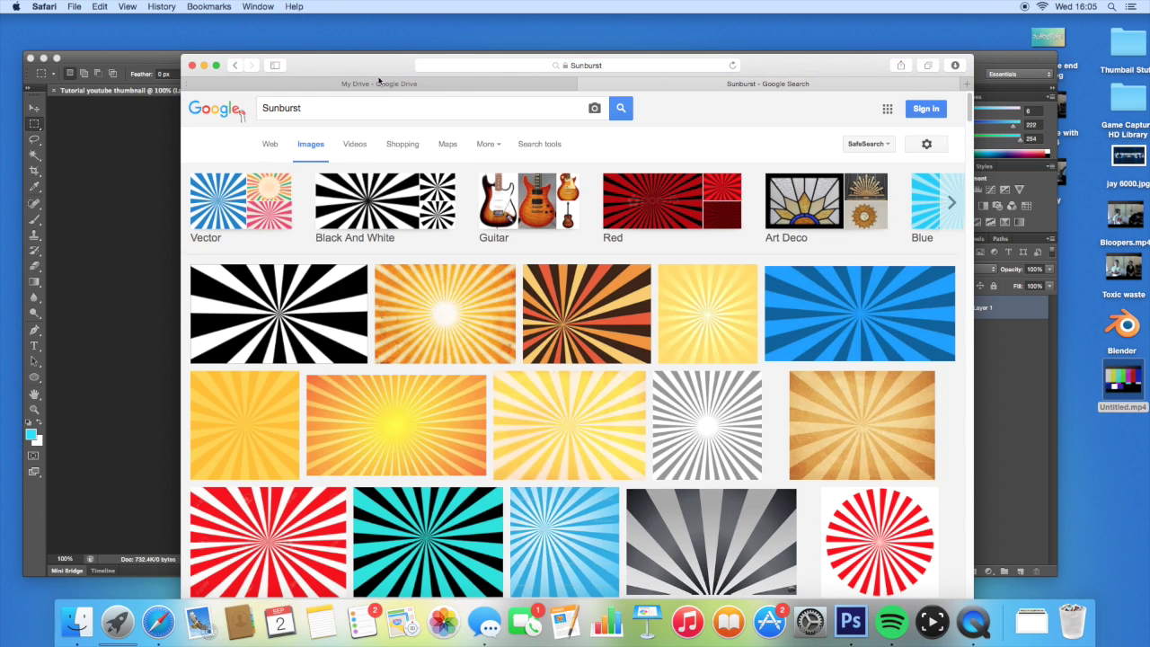
{"action": "double_click", "coordinate": [388, 108]}
{"action": "key", "text": "BackSpace"}
{"action": "type", "text": "G"}
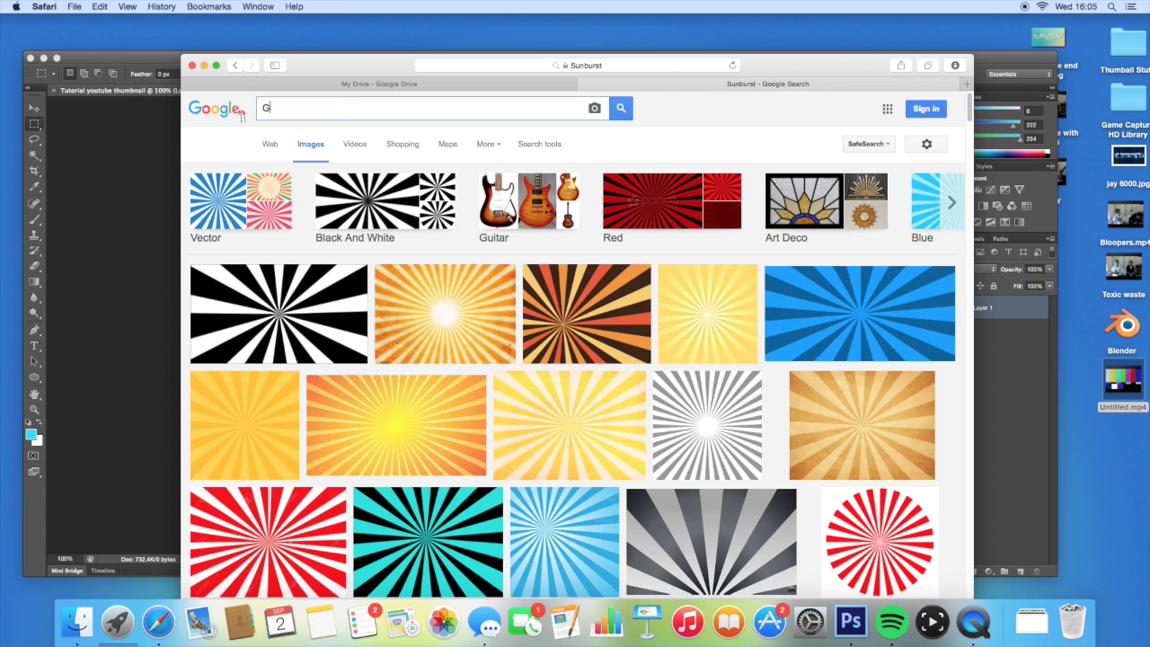
{"action": "type", "text": "runge"}
{"action": "key", "text": "Return"}
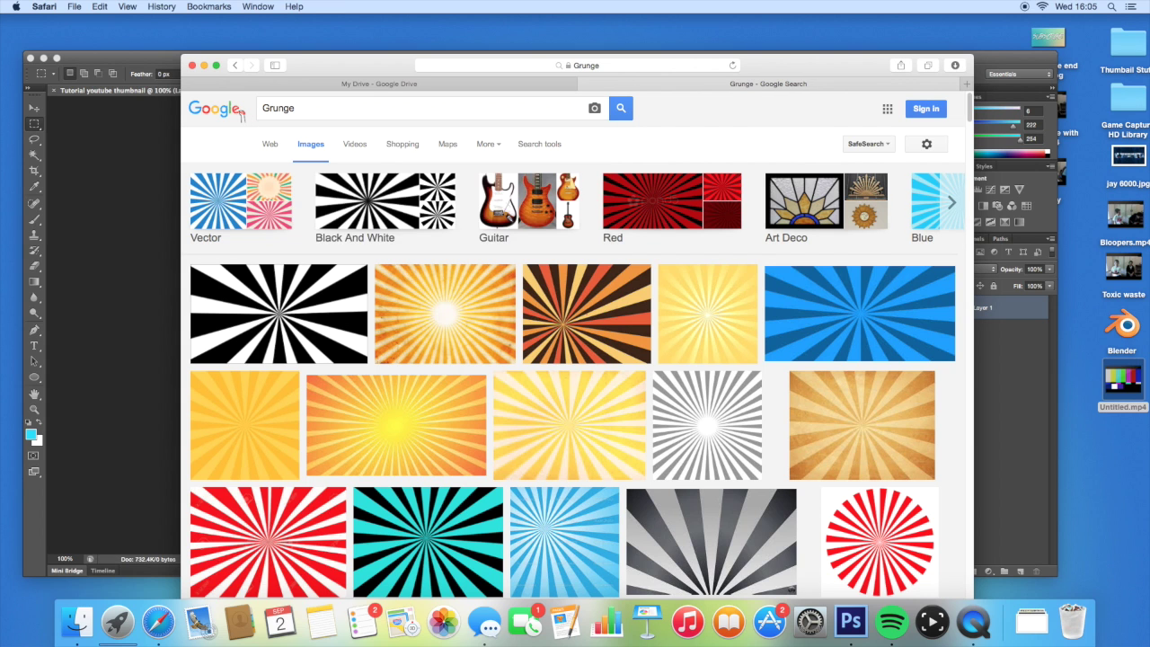
{"action": "scroll", "coordinate": [460, 492], "scroll_direction": "down", "scroll_amount": 1}
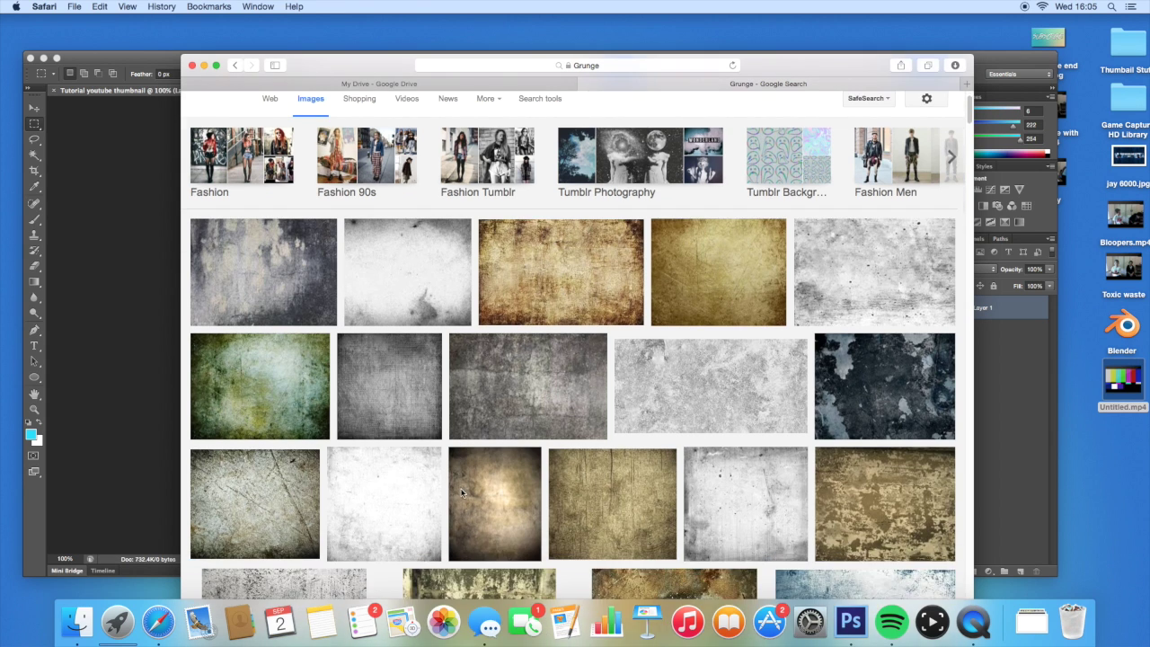
{"action": "scroll", "coordinate": [461, 493], "scroll_direction": "down", "scroll_amount": 12}
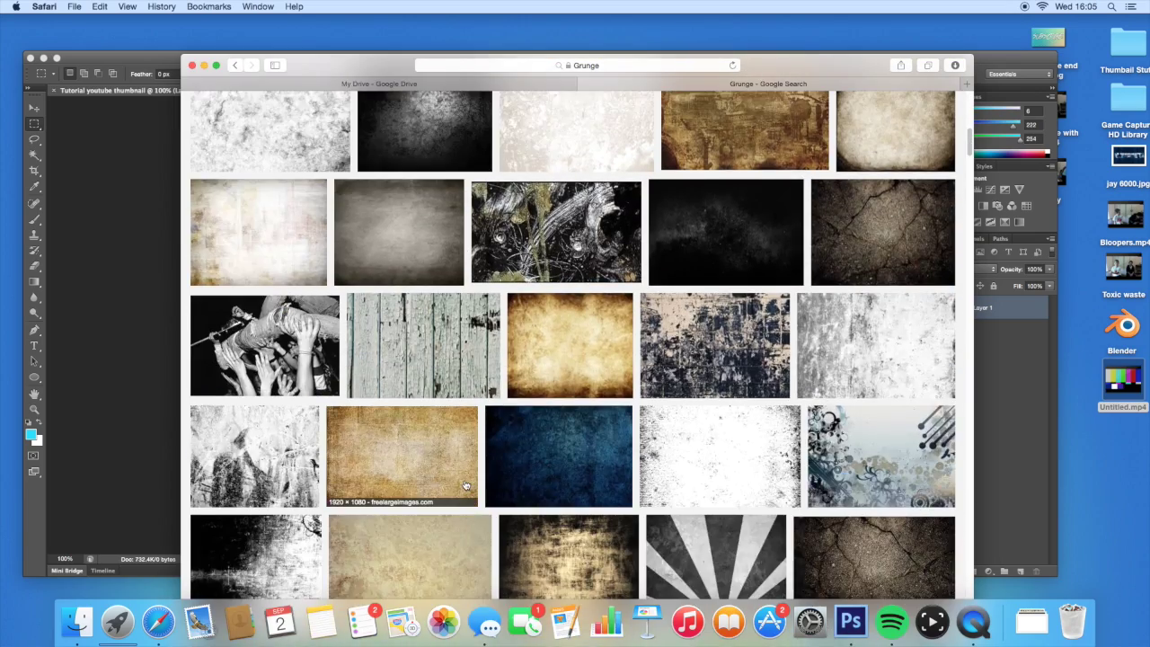
{"action": "scroll", "coordinate": [465, 485], "scroll_direction": "up", "scroll_amount": 4}
{"action": "scroll", "coordinate": [465, 485], "scroll_direction": "down", "scroll_amount": 14}
{"action": "scroll", "coordinate": [739, 206], "scroll_direction": "up", "scroll_amount": 1}
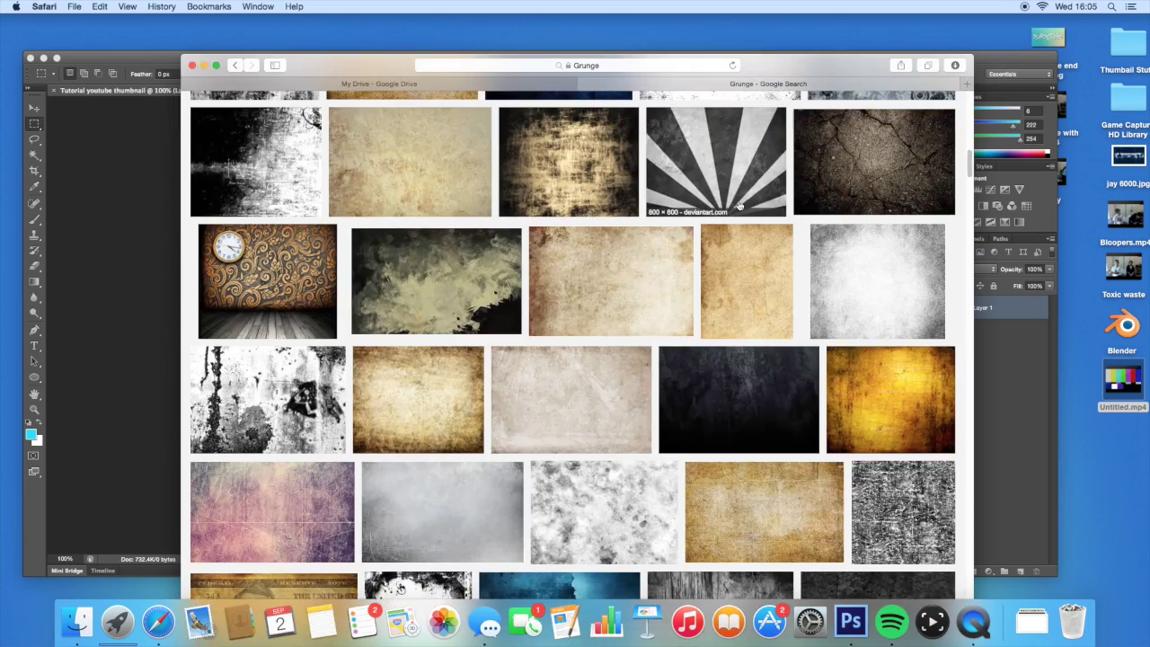
{"action": "scroll", "coordinate": [701, 162], "scroll_direction": "down", "scroll_amount": 10}
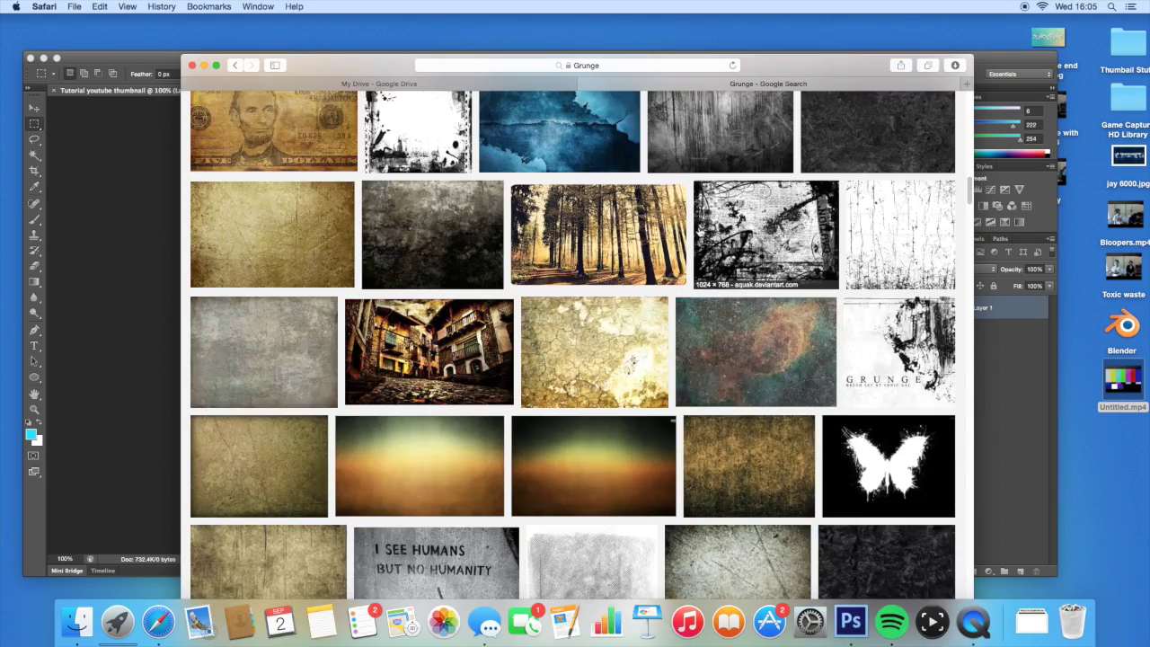
{"action": "scroll", "coordinate": [699, 230], "scroll_direction": "up", "scroll_amount": 20}
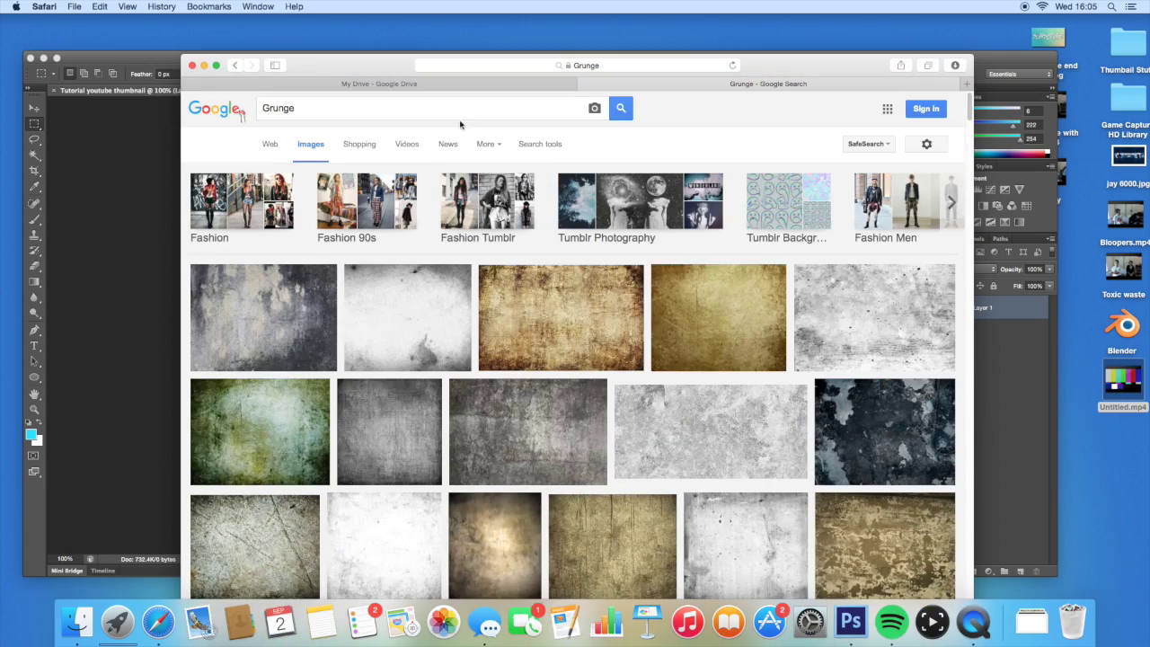
{"action": "left_click_drag", "start_coordinate": [296, 109], "coordinate": [249, 108]}
{"action": "key", "text": "BackSpace"}
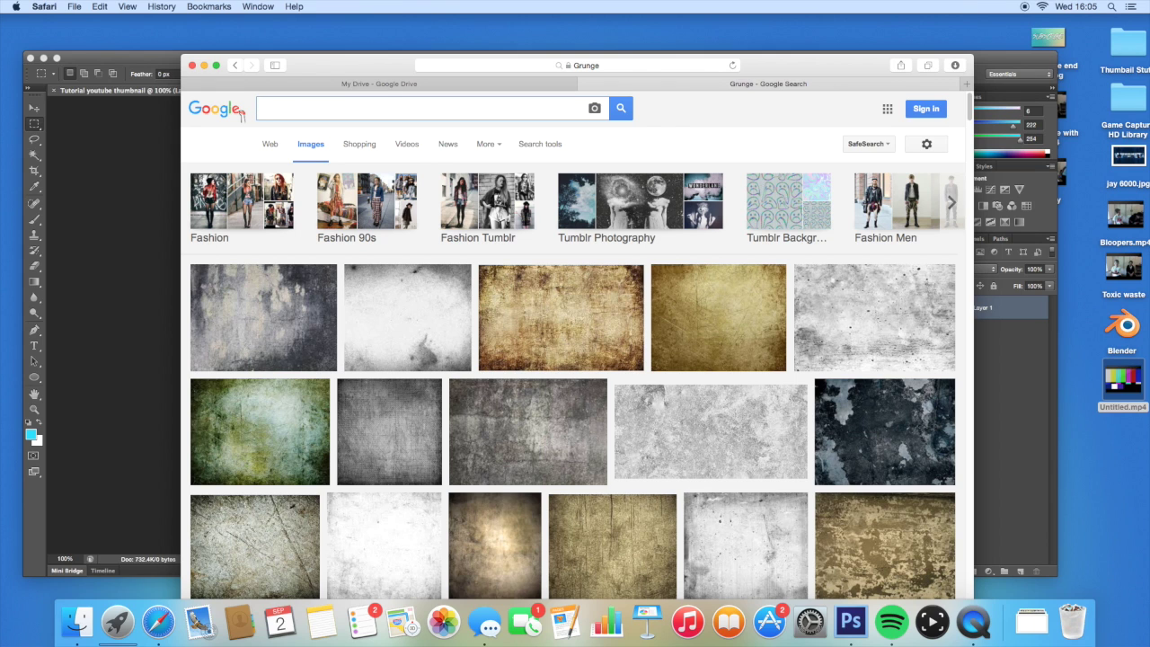
{"action": "type", "text": "Backgroun"}
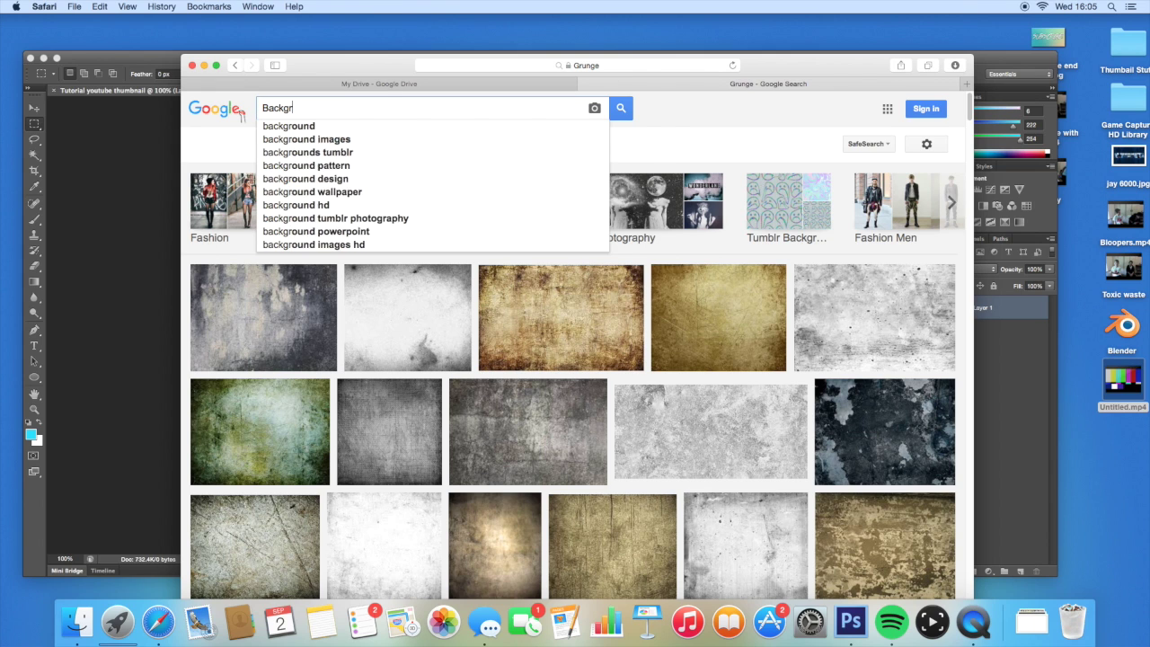
{"action": "type", "text": "d"}
{"action": "key", "text": "Return"}
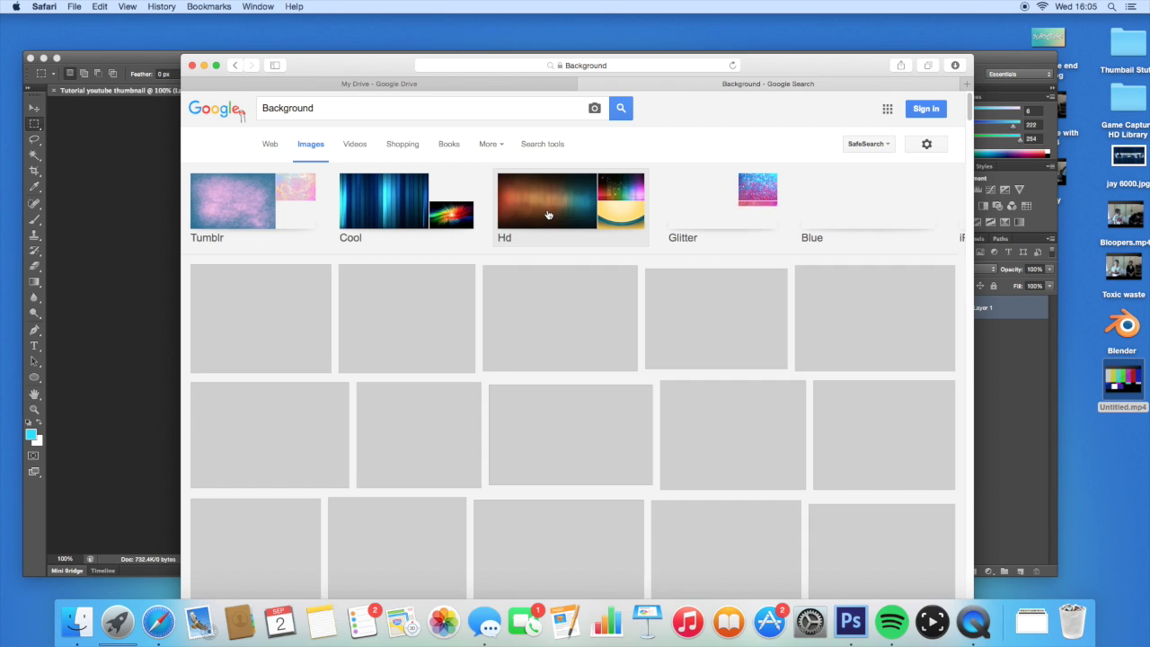
{"action": "scroll", "coordinate": [427, 463], "scroll_direction": "down", "scroll_amount": 1}
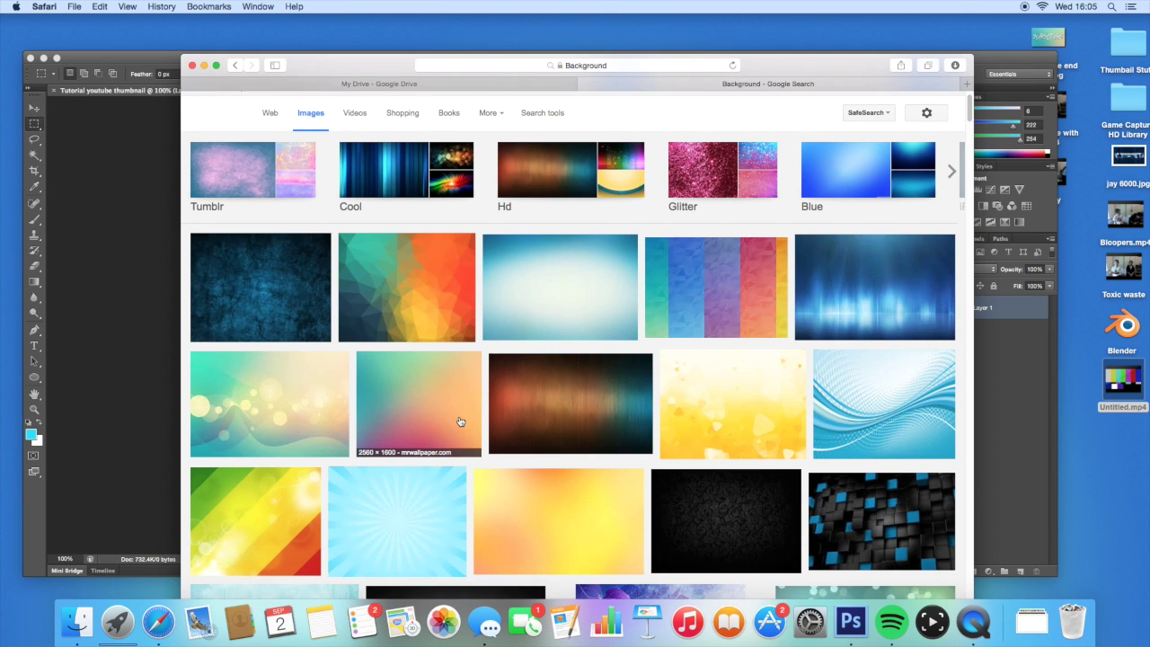
{"action": "scroll", "coordinate": [458, 424], "scroll_direction": "down", "scroll_amount": 5}
{"action": "scroll", "coordinate": [587, 422], "scroll_direction": "down", "scroll_amount": 5}
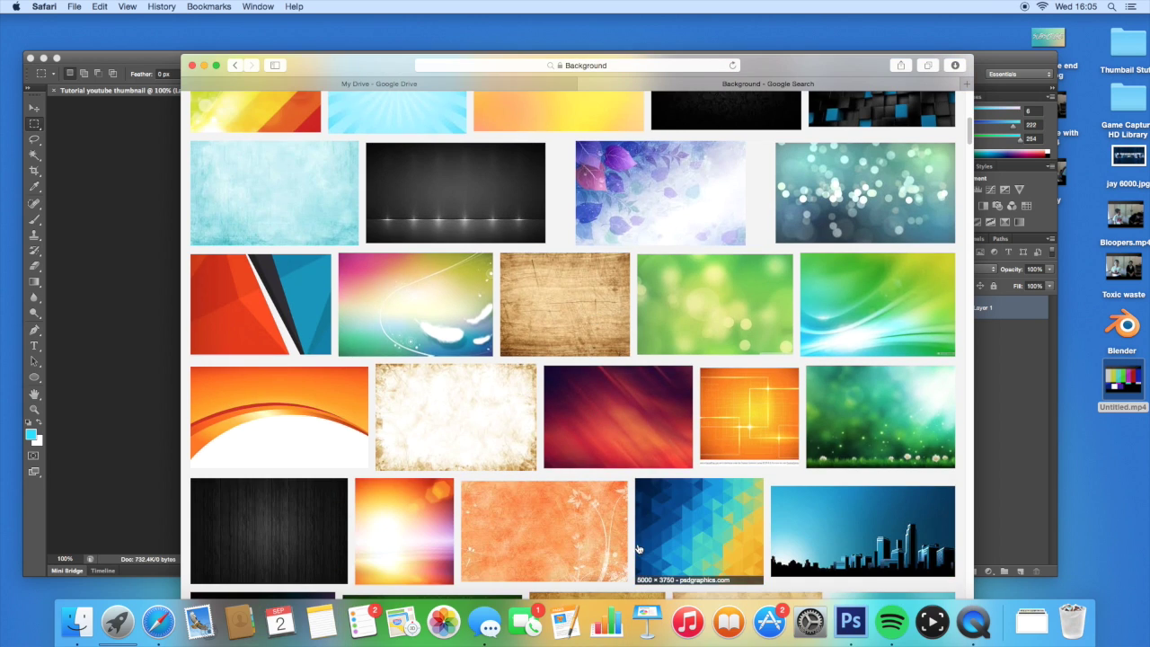
{"action": "scroll", "coordinate": [643, 532], "scroll_direction": "up", "scroll_amount": 5}
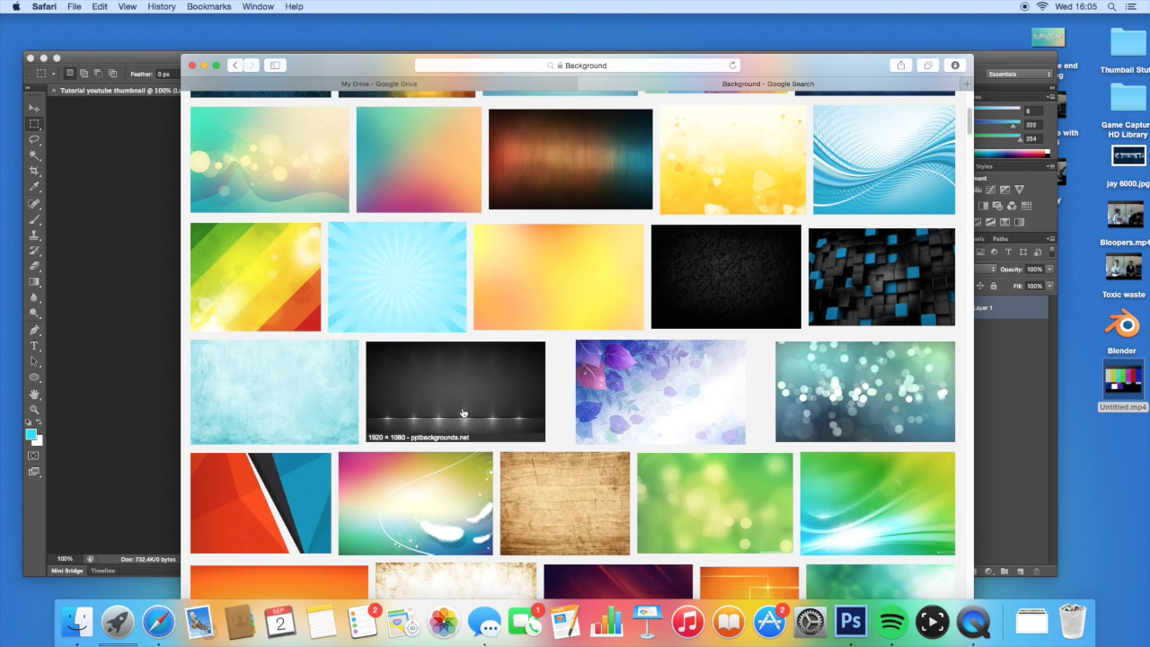
{"action": "scroll", "coordinate": [465, 415], "scroll_direction": "down", "scroll_amount": 5}
{"action": "scroll", "coordinate": [466, 414], "scroll_direction": "down", "scroll_amount": 3}
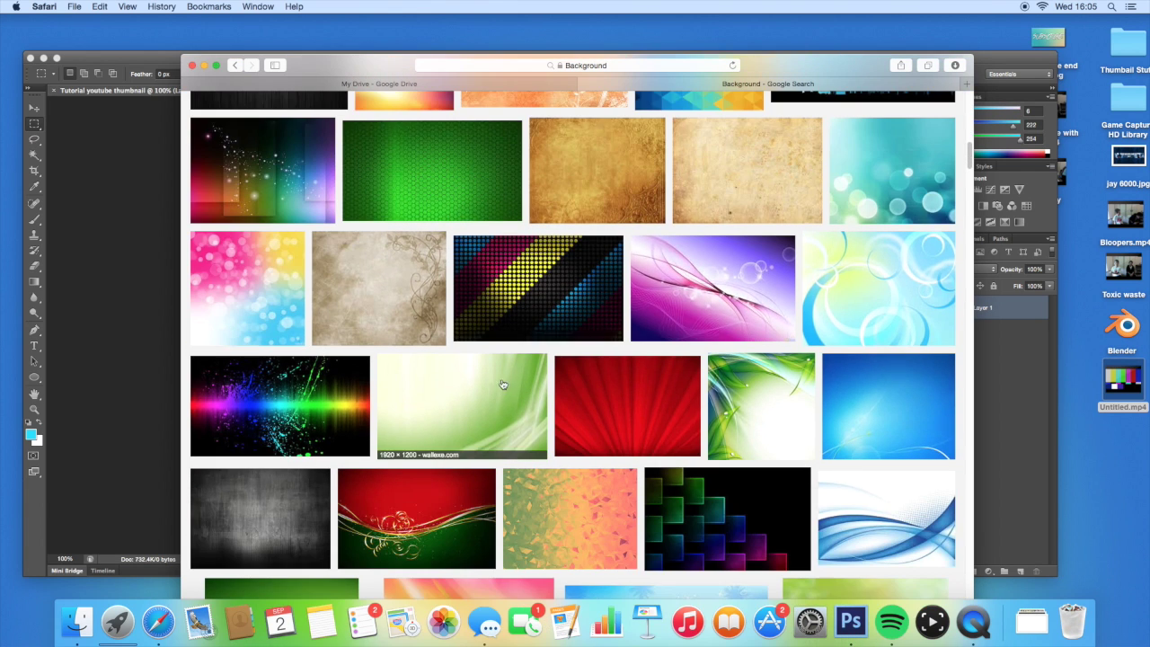
{"action": "scroll", "coordinate": [532, 278], "scroll_direction": "up", "scroll_amount": 10}
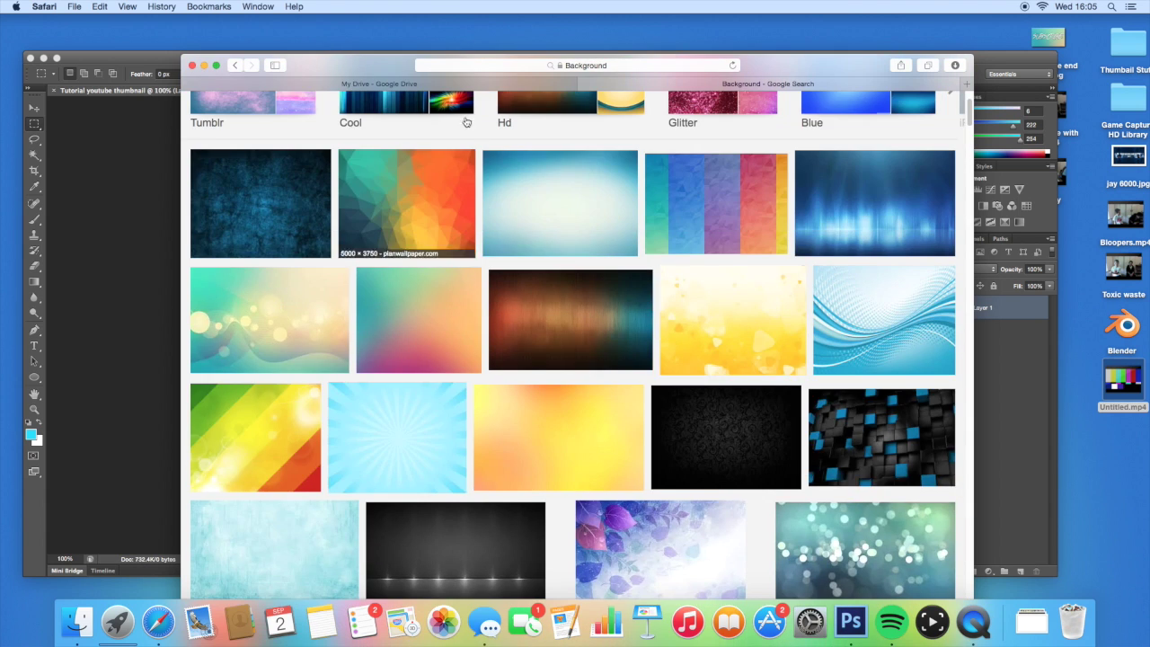
{"action": "scroll", "coordinate": [517, 103], "scroll_direction": "up", "scroll_amount": 3}
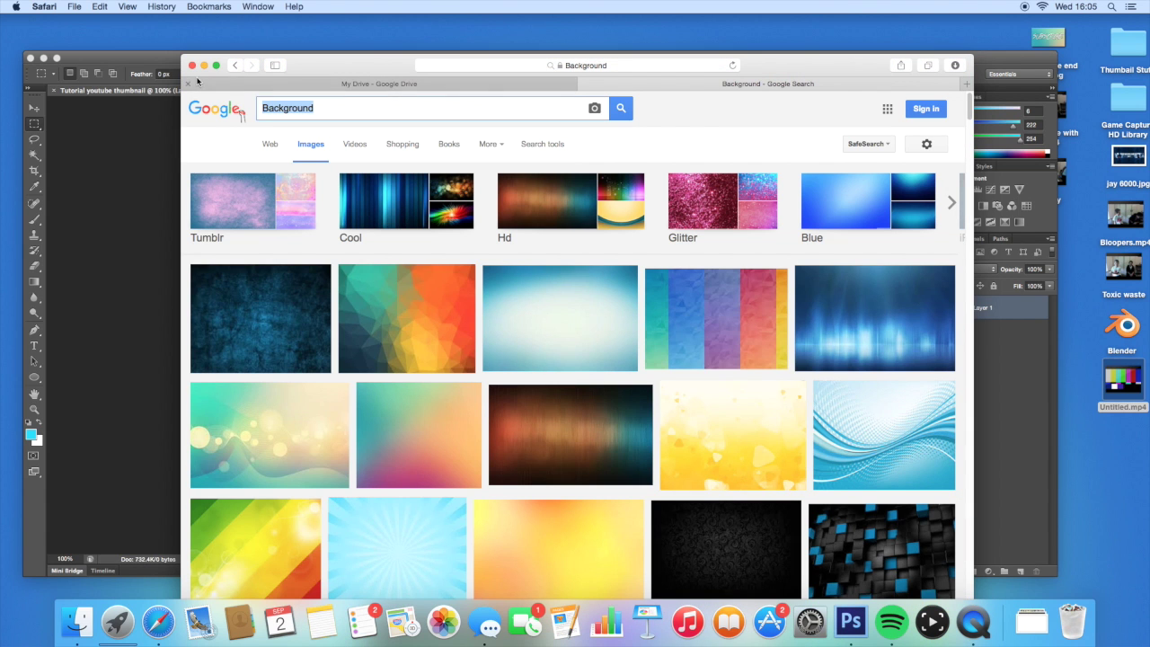
{"action": "type", "text": "sundb"}
- Correct the search term to 'sunburst' and browse the image results
{"action": "key", "text": "BackSpace"}
{"action": "key", "text": "BackSpace"}
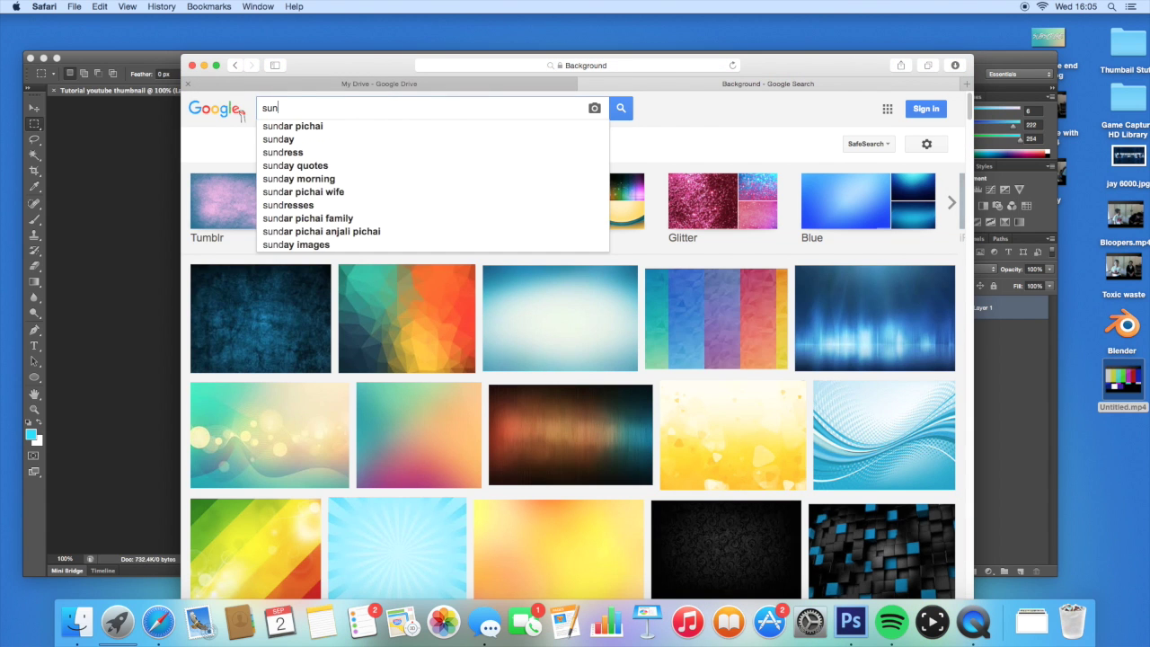
{"action": "type", "text": "burst"}
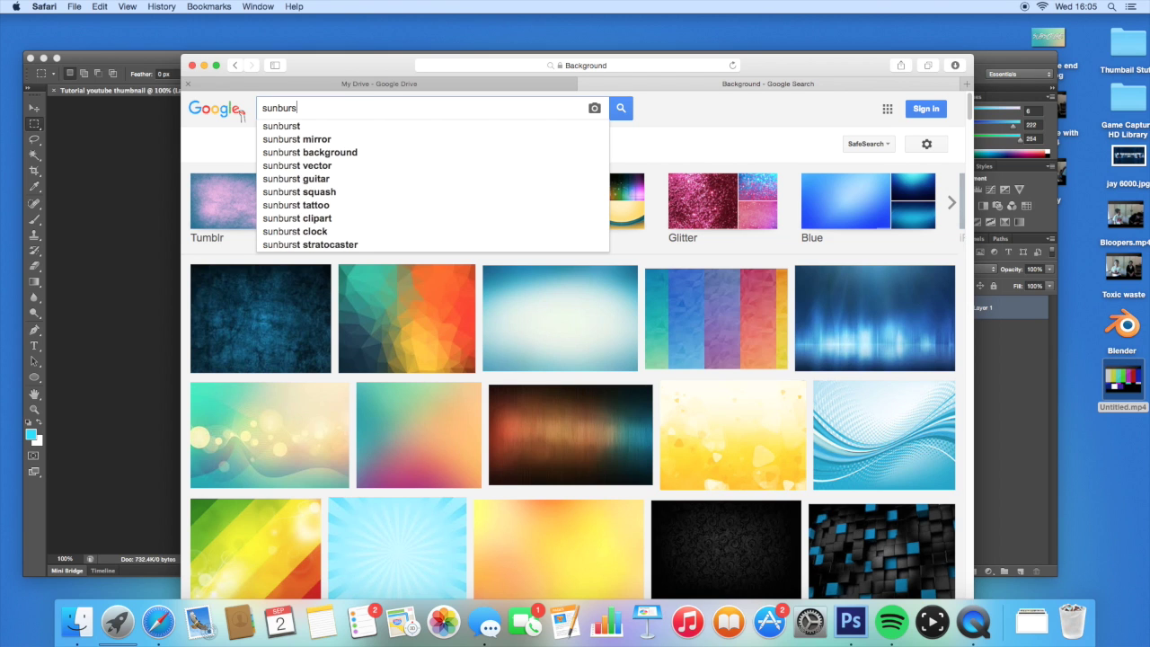
{"action": "key", "text": "Return"}
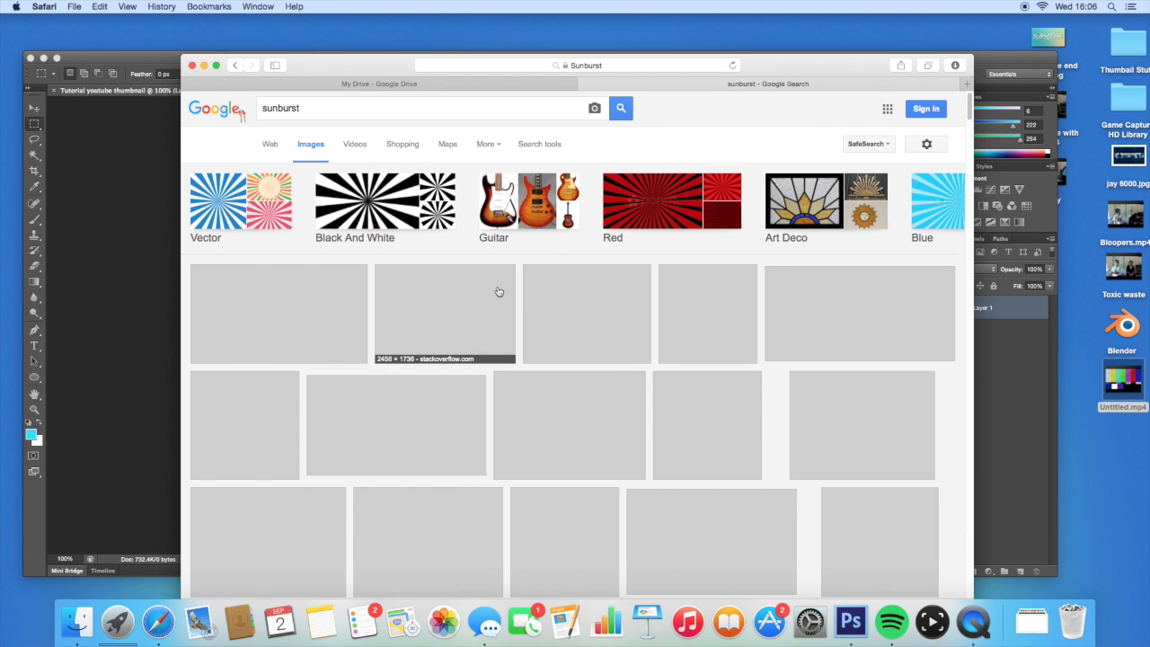
{"action": "scroll", "coordinate": [464, 413], "scroll_direction": "down", "scroll_amount": 1}
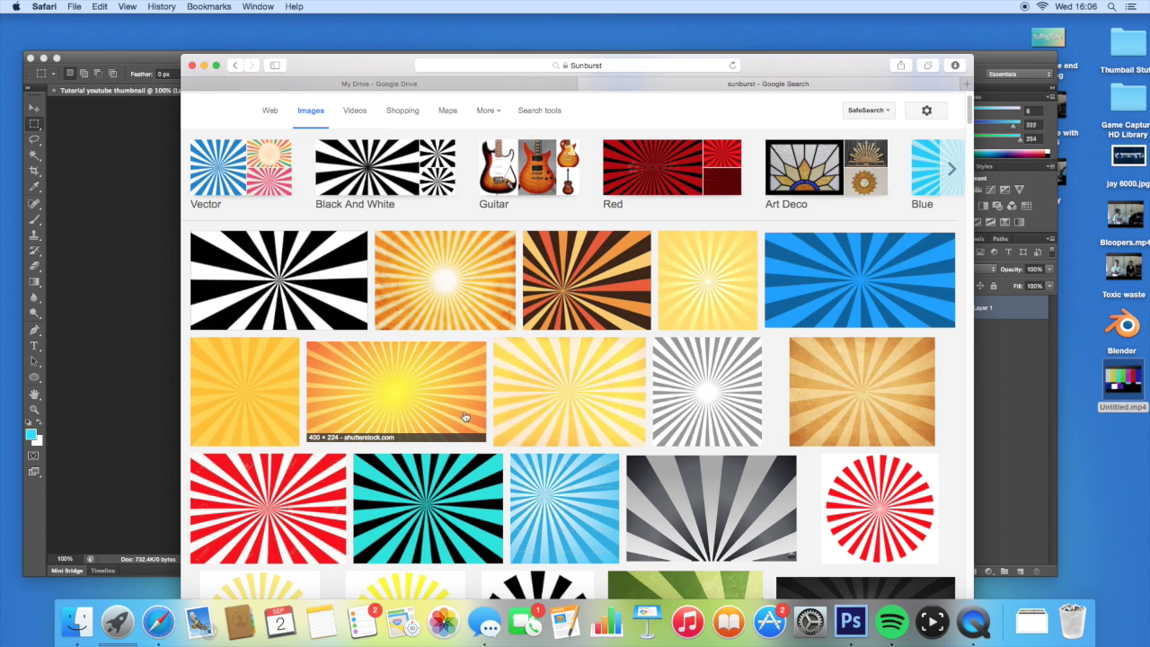
{"action": "scroll", "coordinate": [464, 416], "scroll_direction": "down", "scroll_amount": 3}
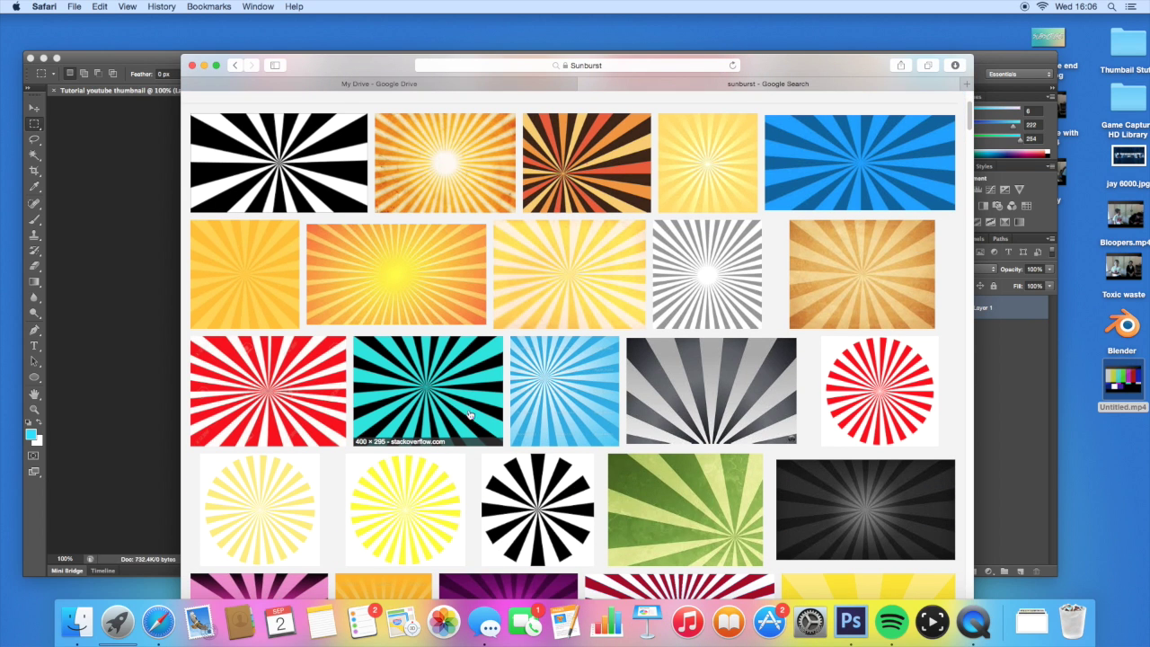
{"action": "scroll", "coordinate": [546, 429], "scroll_direction": "down", "scroll_amount": 6}
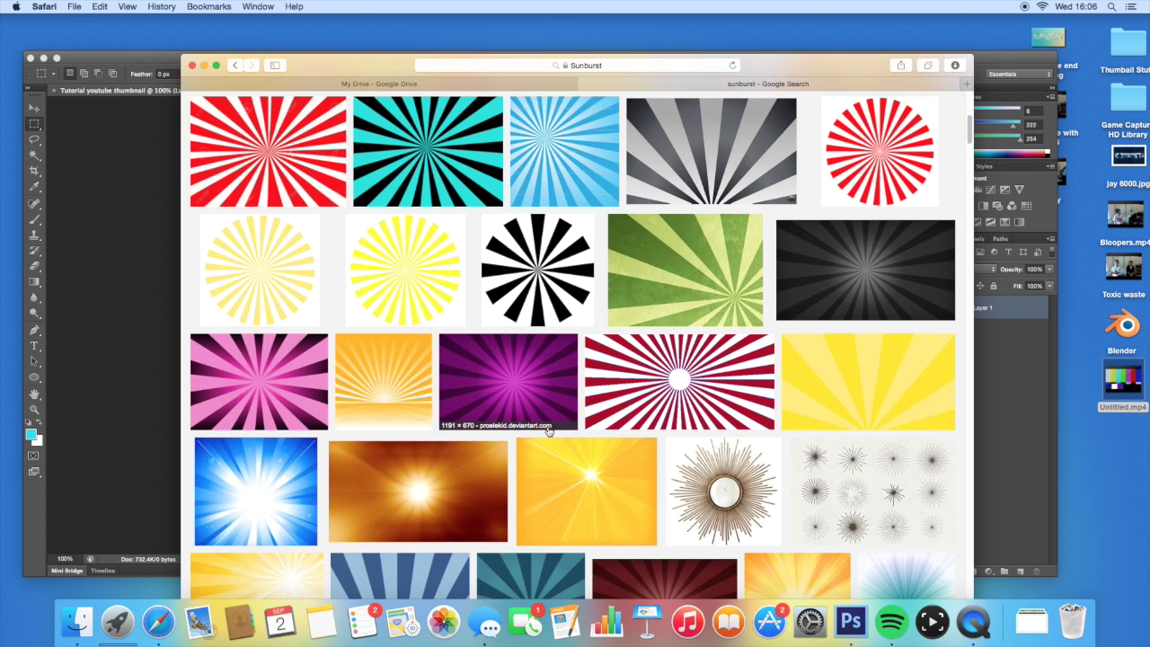
{"action": "scroll", "coordinate": [546, 429], "scroll_direction": "down", "scroll_amount": 1}
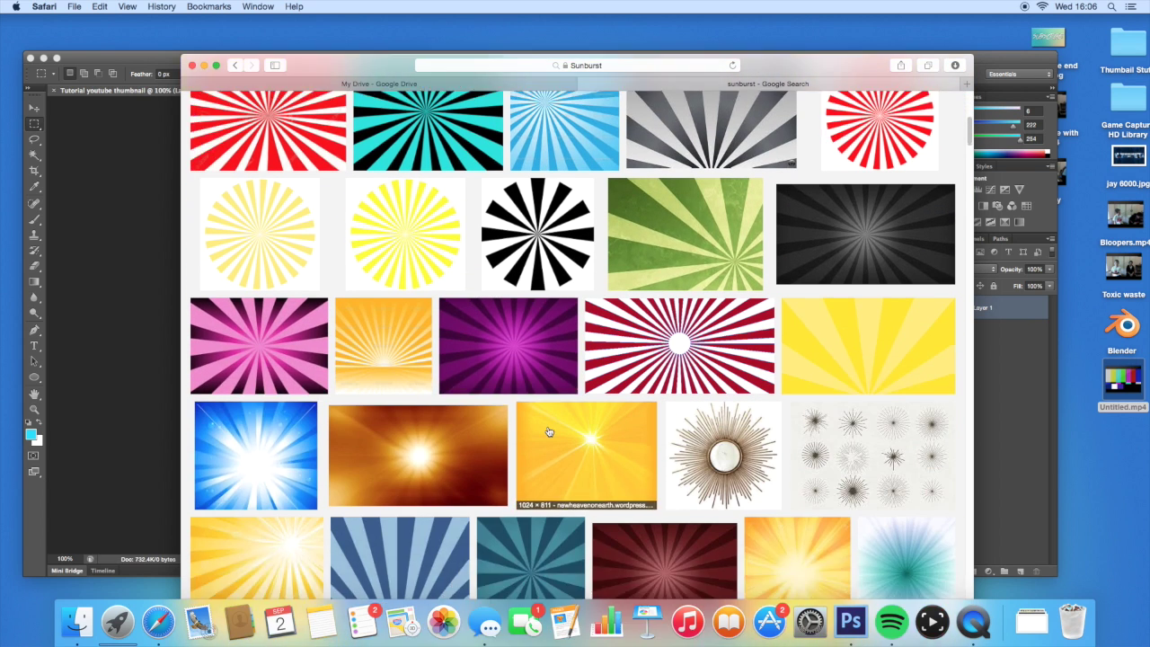
- Save the purple sunburst preview image to the desktop and return to Photoshop
{"action": "left_click", "coordinate": [528, 342]}
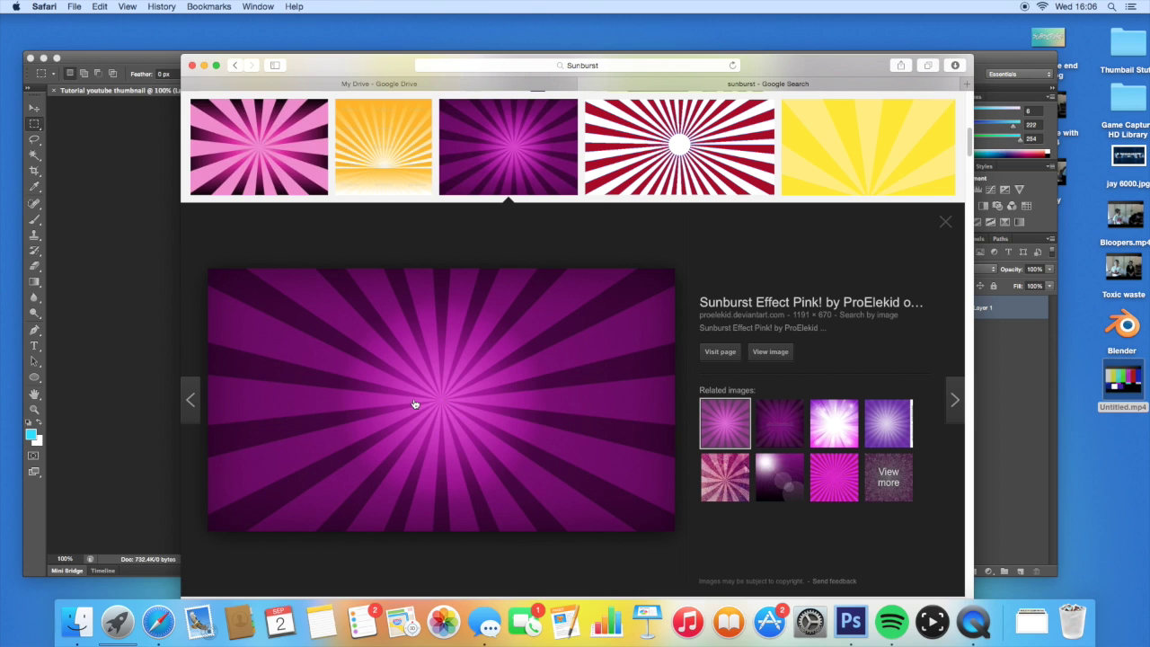
{"action": "left_click_drag", "start_coordinate": [415, 403], "coordinate": [1118, 451]}
{"action": "right_click", "coordinate": [383, 351]}
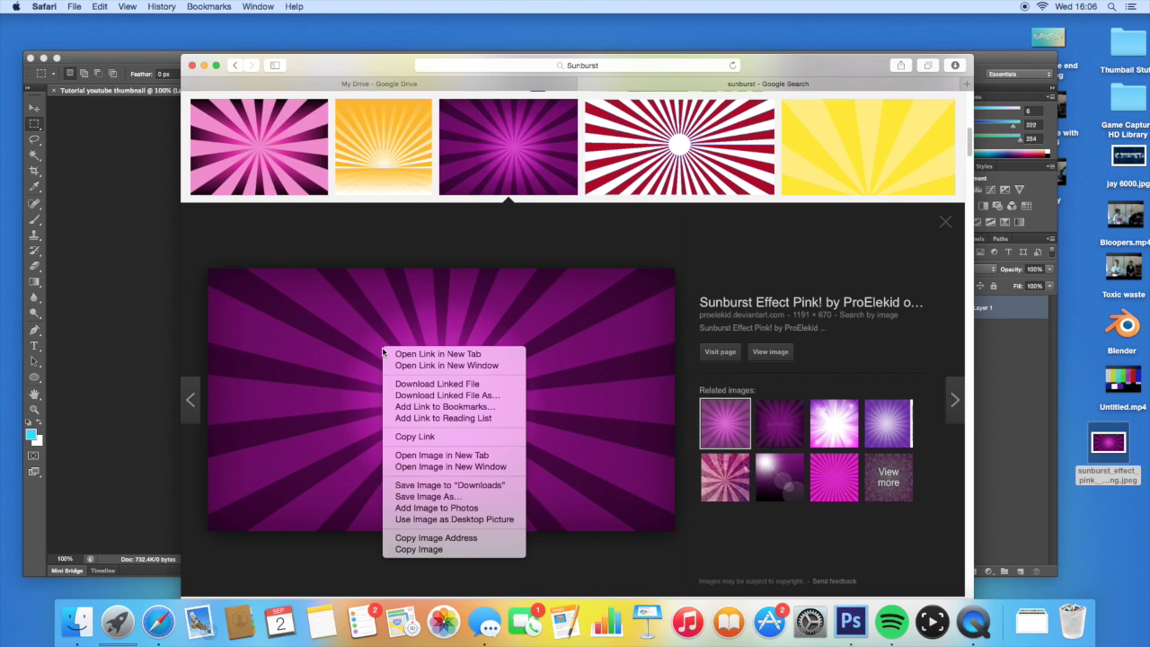
{"action": "left_click", "coordinate": [145, 243]}
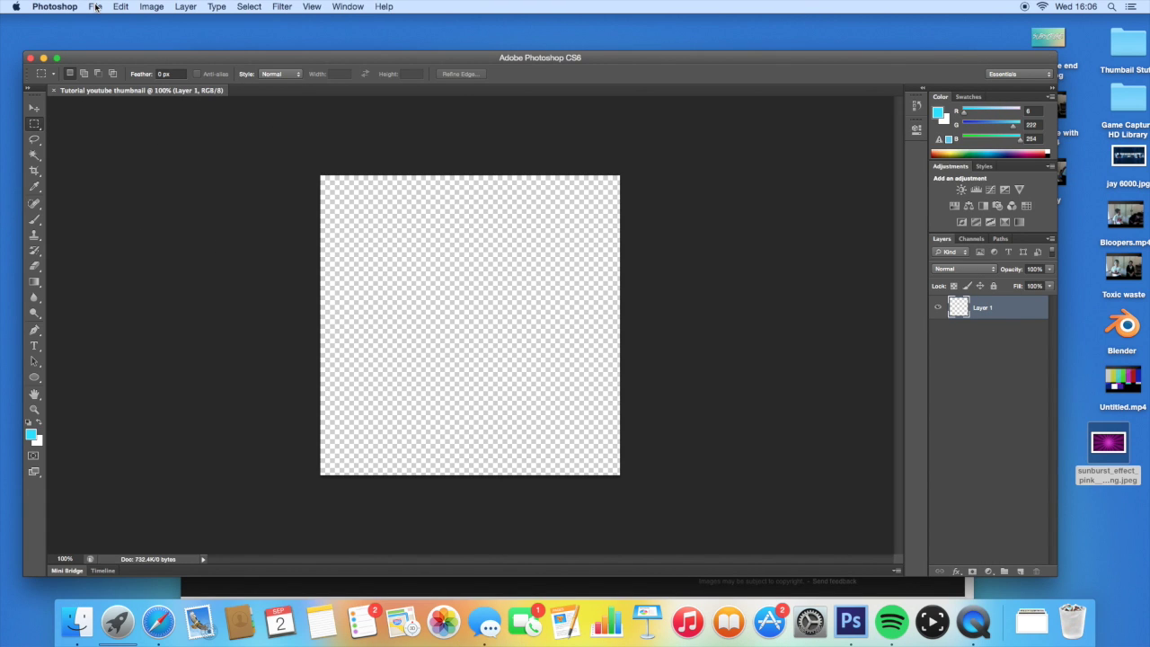
- Place the desktop sunburst image on the canvas and scale it to fill the whole 500 × 500 square
{"action": "left_click_drag", "start_coordinate": [1108, 444], "coordinate": [508, 327]}
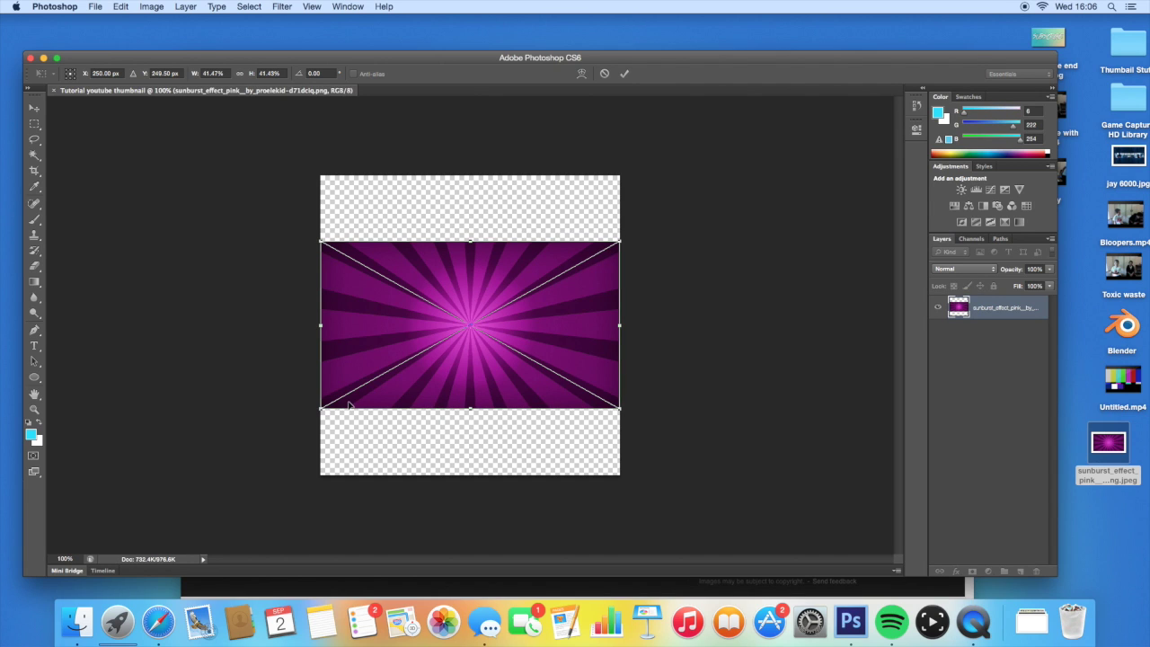
{"action": "left_click_drag", "start_coordinate": [320, 408], "coordinate": [179, 473]}
{"action": "left_click_drag", "start_coordinate": [619, 241], "coordinate": [732, 151]}
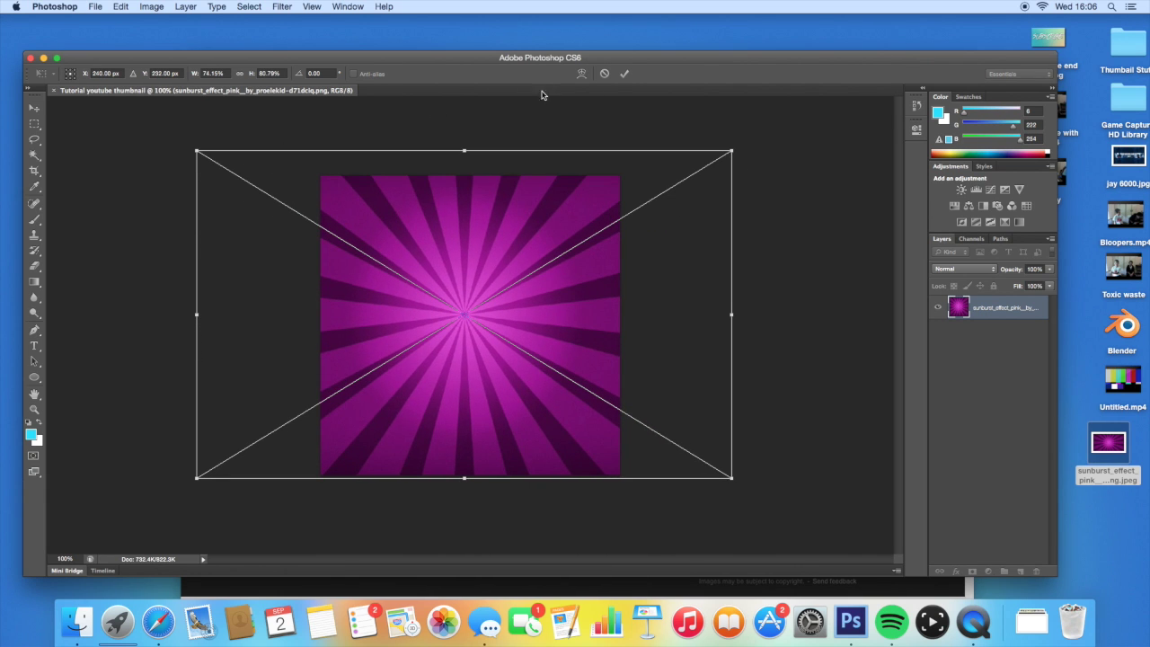
{"action": "left_click", "coordinate": [624, 73]}
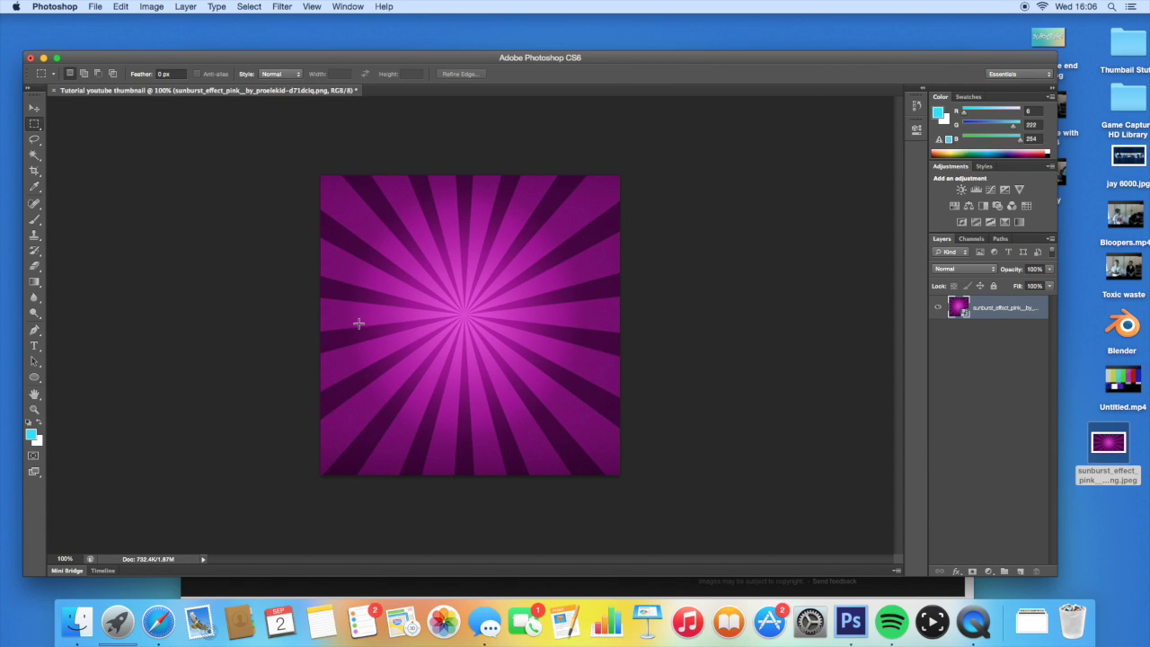
- Select all, align the sunburst layer to vertical and horizontal centres, then deselect
{"action": "key", "text": "super+a"}
{"action": "left_click", "coordinate": [186, 6]}
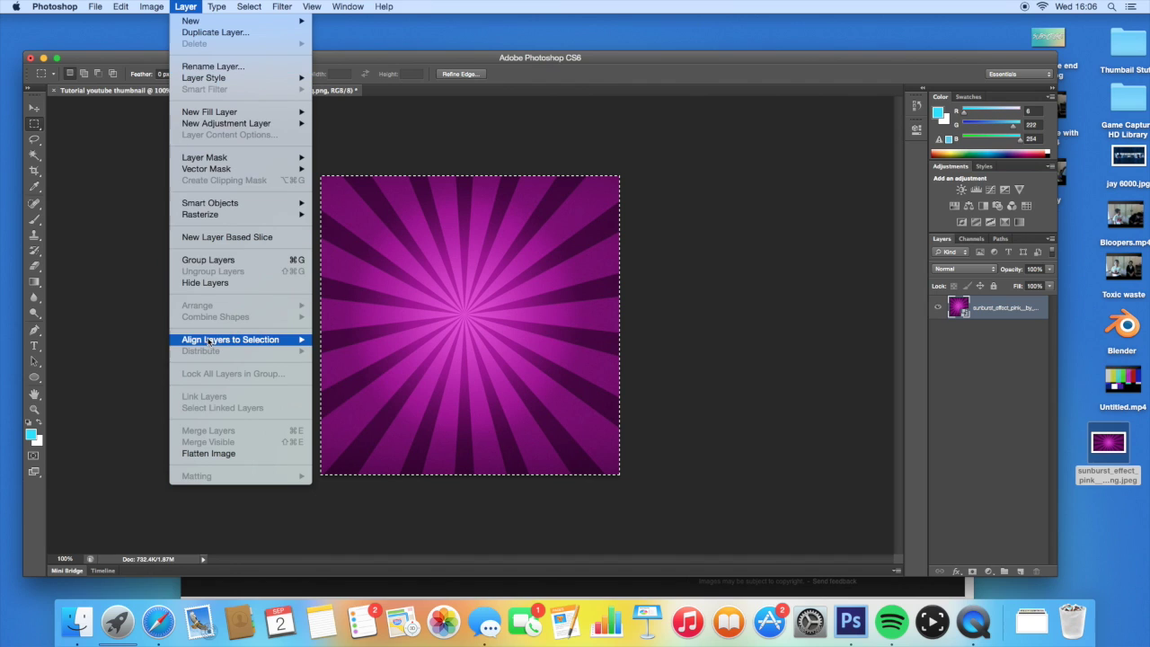
{"action": "mouse_move", "coordinate": [269, 340]}
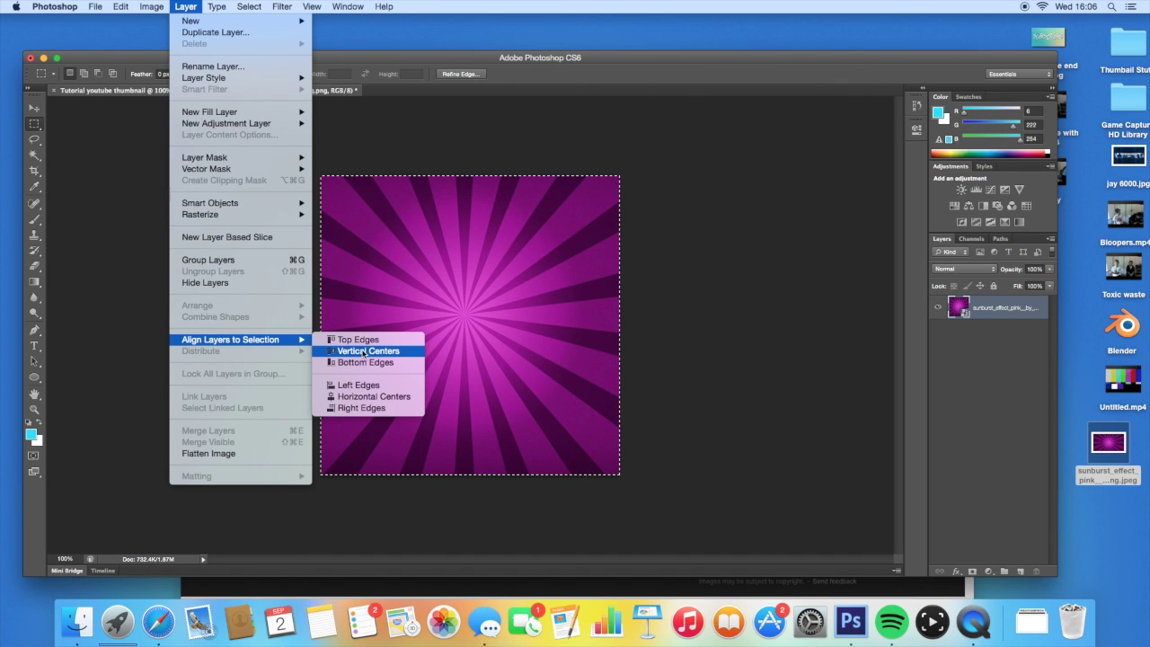
{"action": "left_click", "coordinate": [367, 351]}
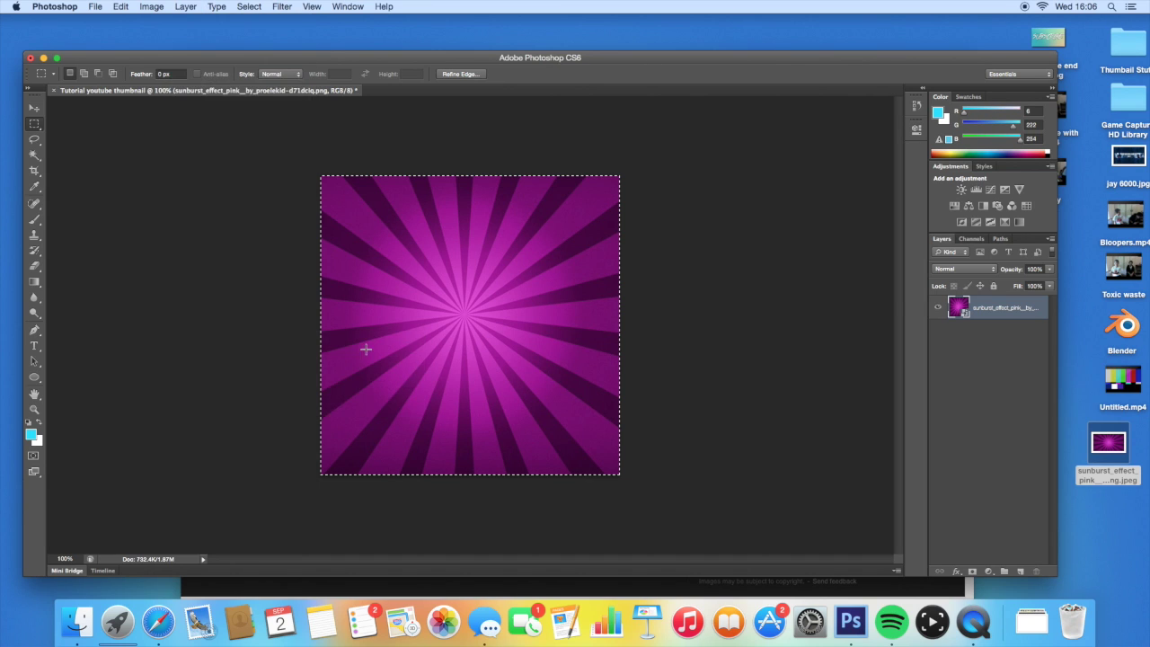
{"action": "left_click", "coordinate": [186, 6]}
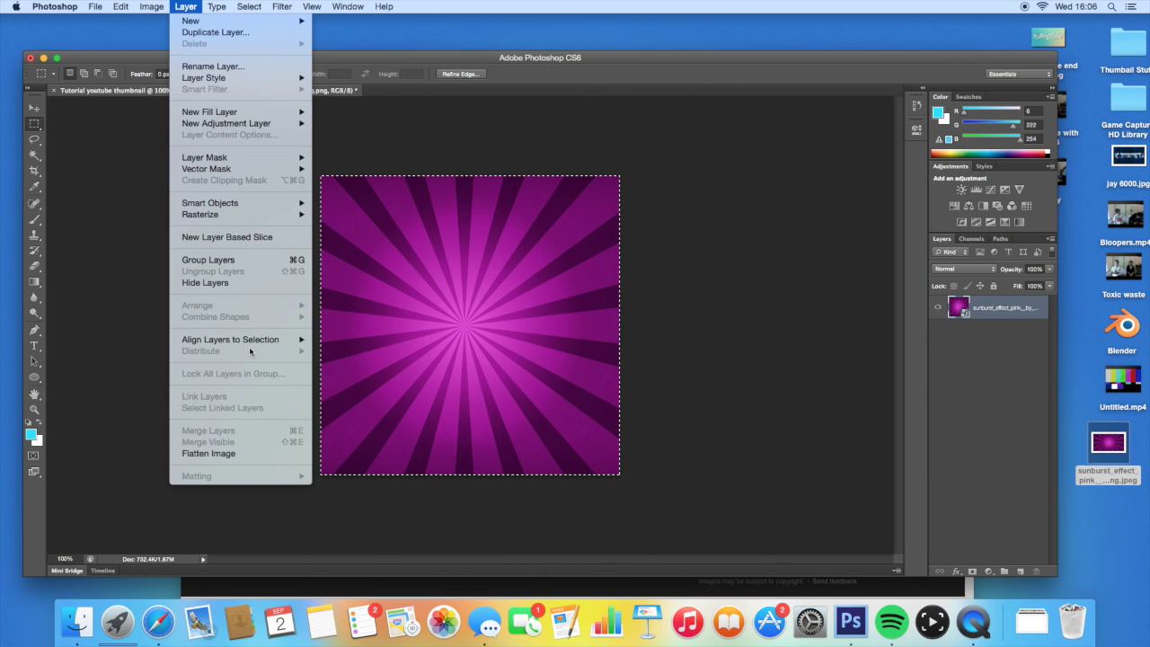
{"action": "mouse_move", "coordinate": [297, 340]}
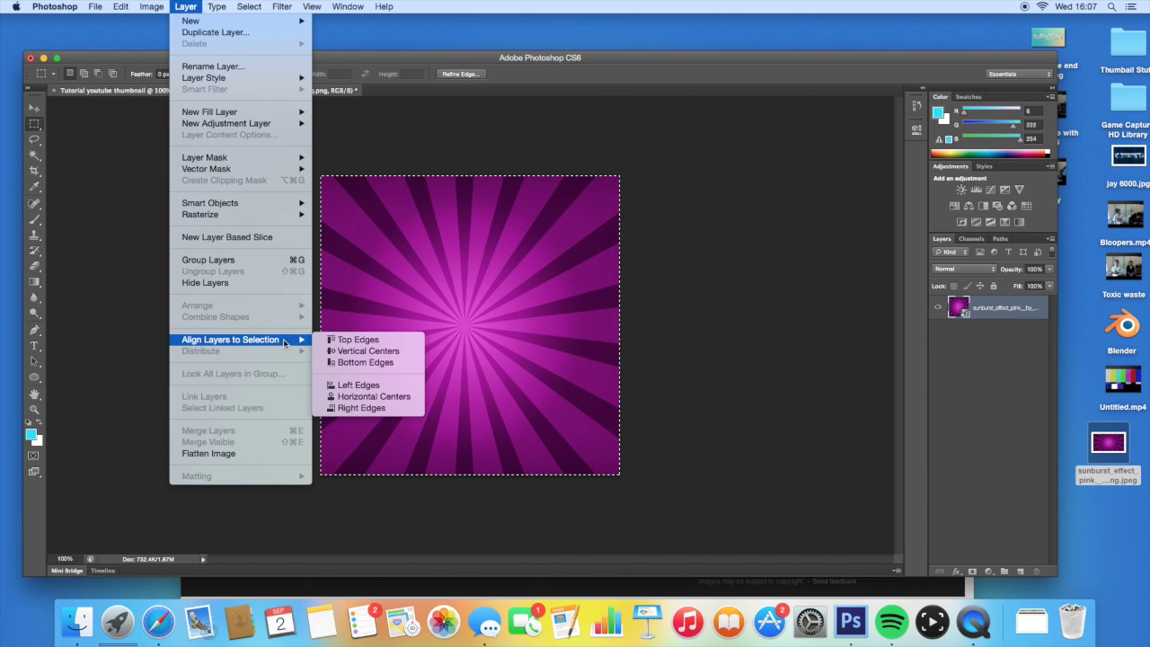
{"action": "left_click", "coordinate": [361, 397]}
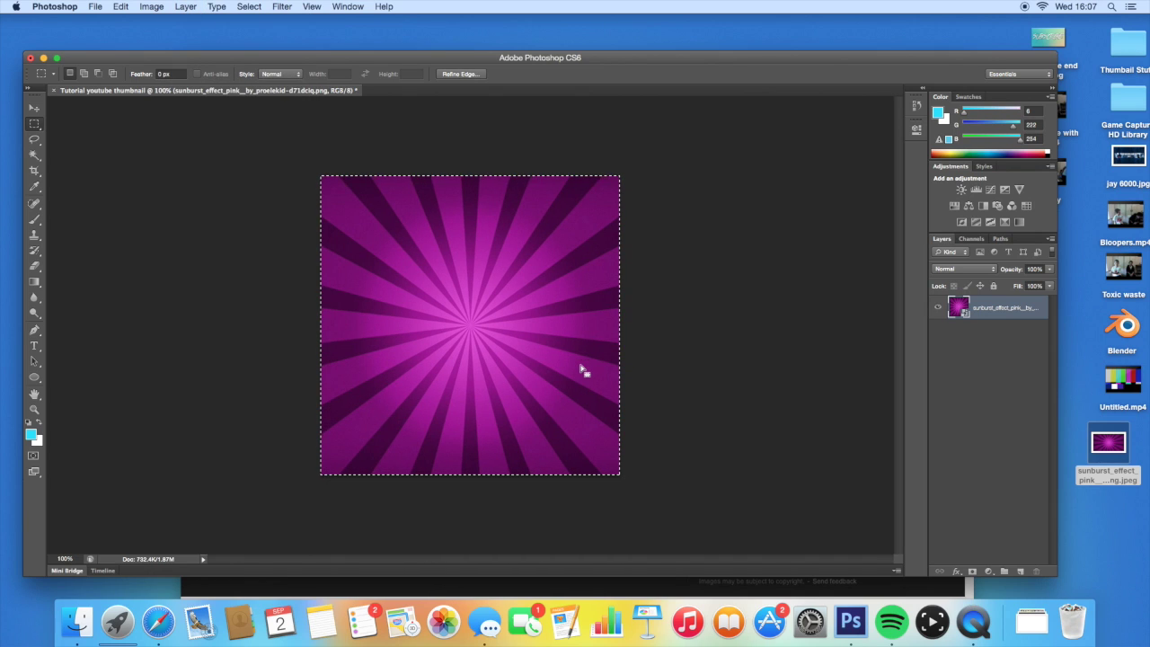
{"action": "key", "text": "super+d"}
{"action": "right_click", "coordinate": [990, 311]}
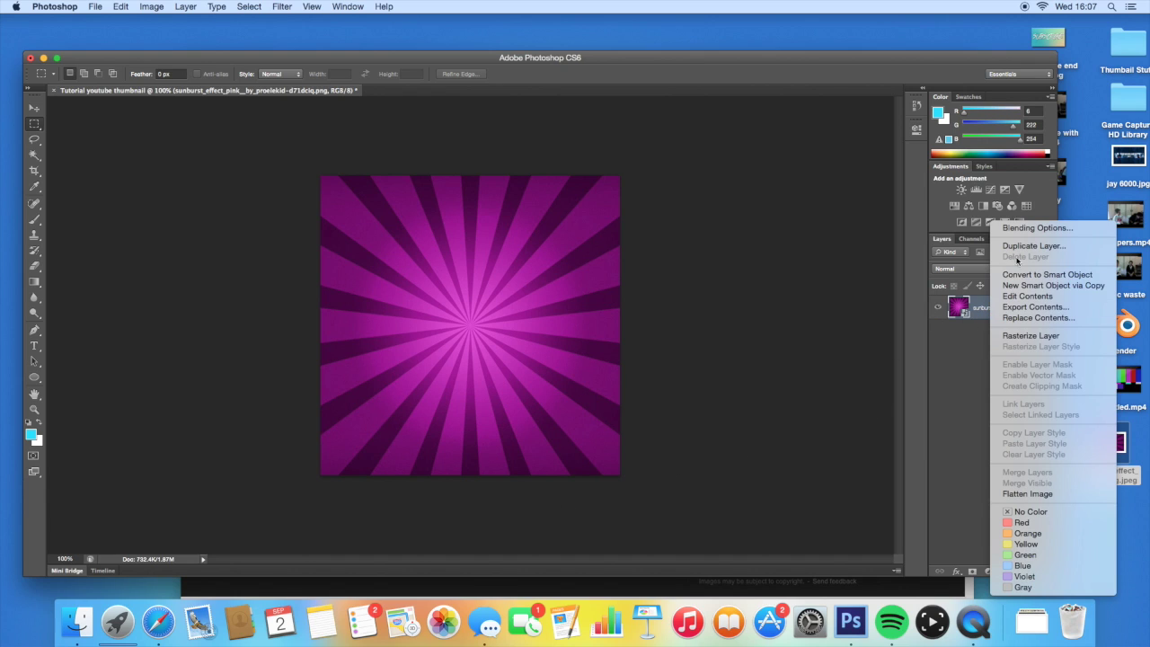
{"action": "left_click", "coordinate": [1022, 230]}
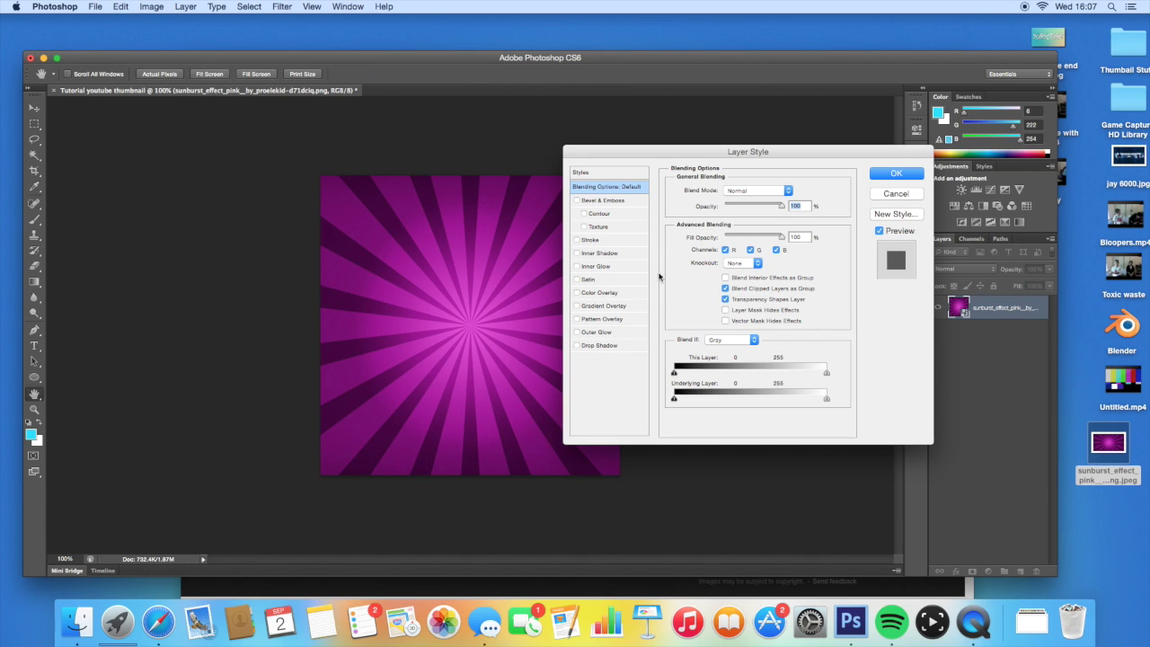
{"action": "left_click", "coordinate": [590, 240]}
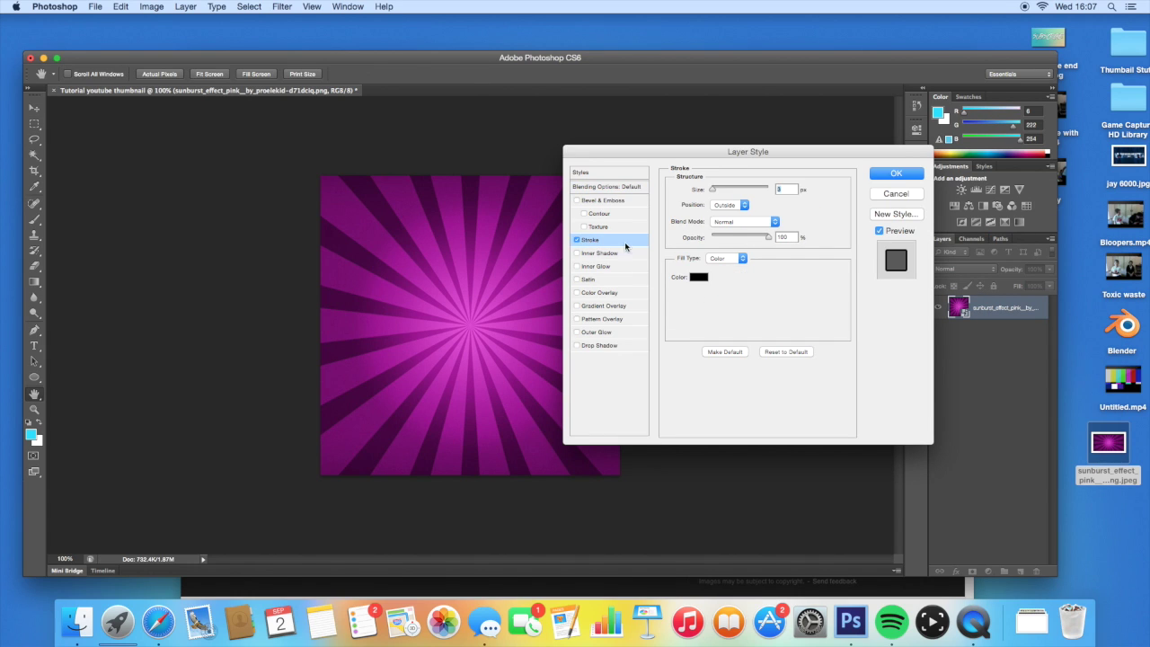
{"action": "mouse_move", "coordinate": [718, 187]}
{"action": "left_mouse_down"}
{"action": "mouse_move", "coordinate": [731, 191]}
{"action": "mouse_move", "coordinate": [708, 191]}
{"action": "left_mouse_up"}
{"action": "left_click", "coordinate": [579, 241]}
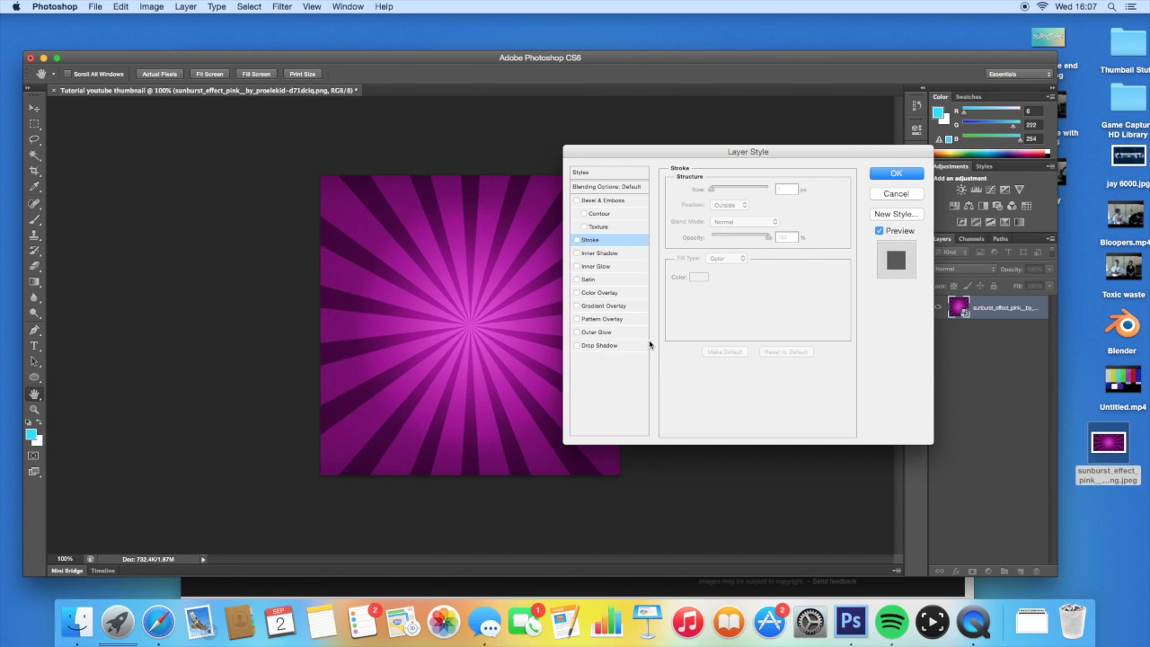
{"action": "left_click", "coordinate": [611, 346]}
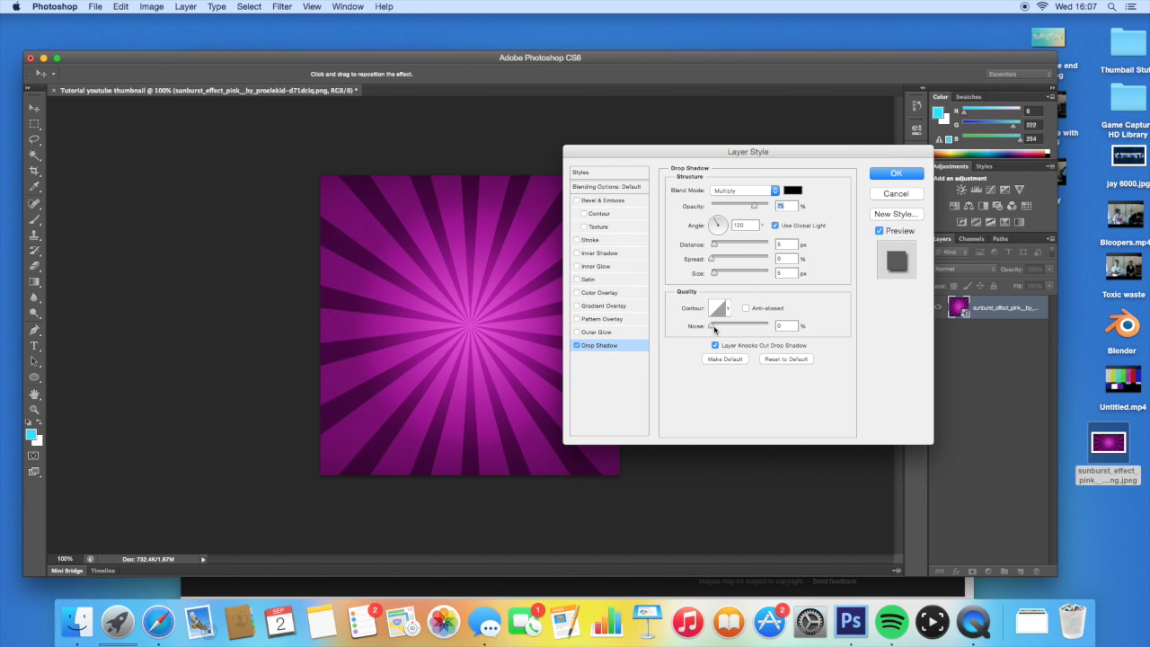
{"action": "left_click_drag", "start_coordinate": [756, 209], "coordinate": [770, 207]}
{"action": "left_click_drag", "start_coordinate": [714, 246], "coordinate": [721, 273]}
{"action": "left_click", "coordinate": [600, 239]}
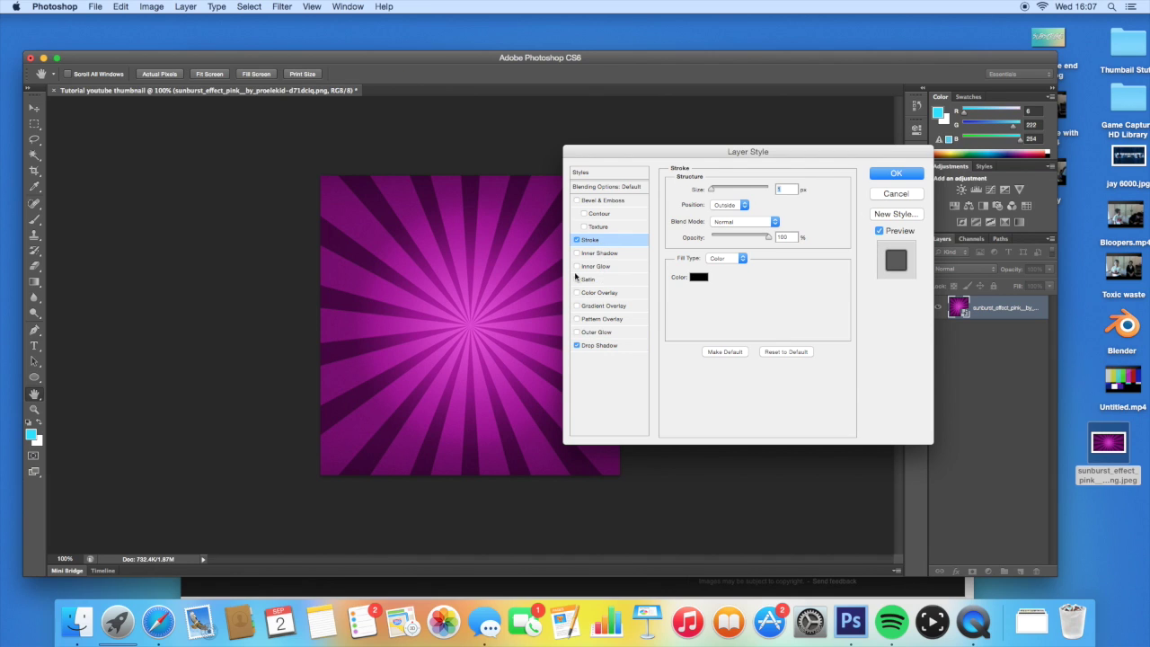
{"action": "left_click", "coordinate": [896, 193]}
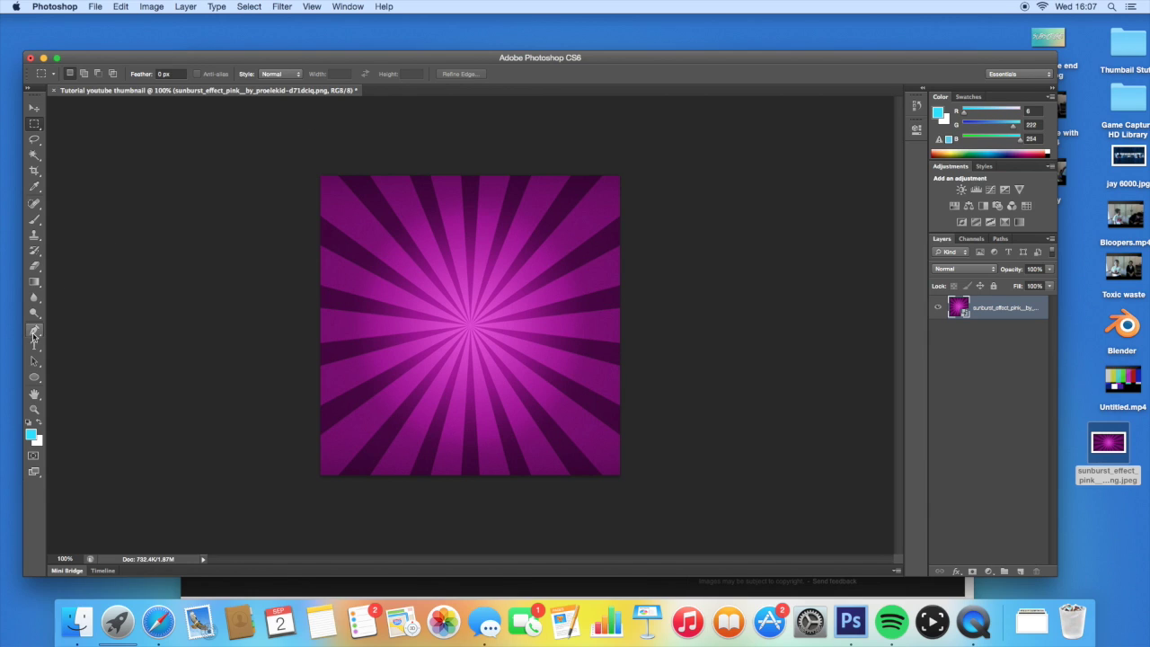
- Draw an ellipse of about 349 × 337 px over the sunburst's centre with the Ellipse Tool
{"action": "left_click", "coordinate": [35, 378]}
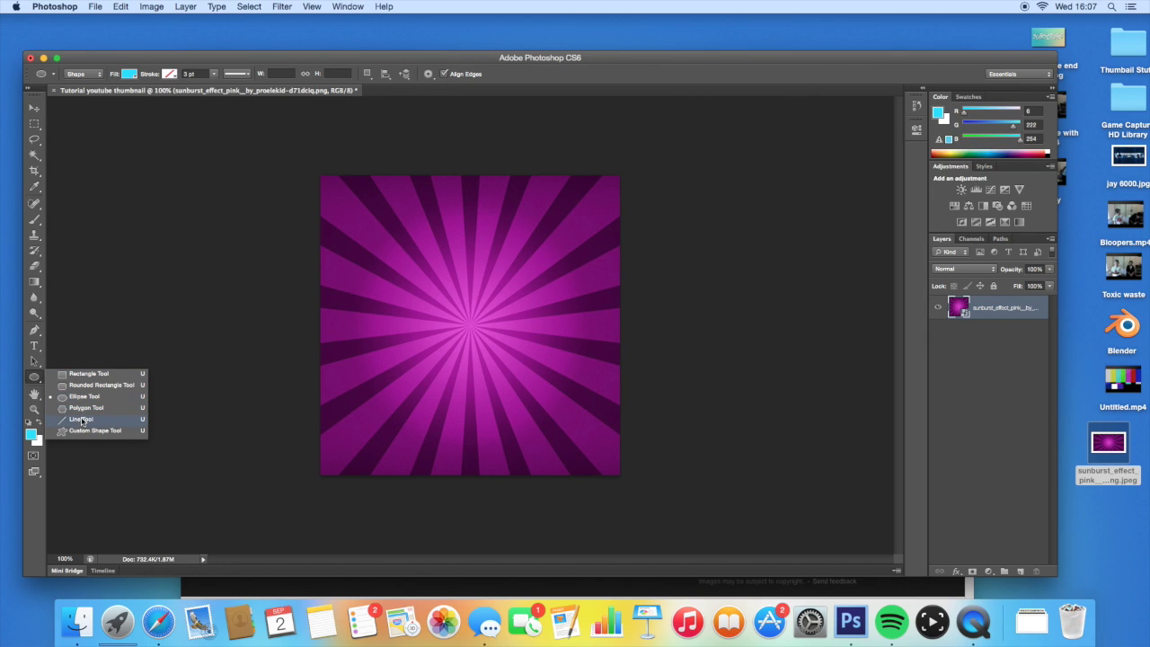
{"action": "left_click", "coordinate": [87, 431]}
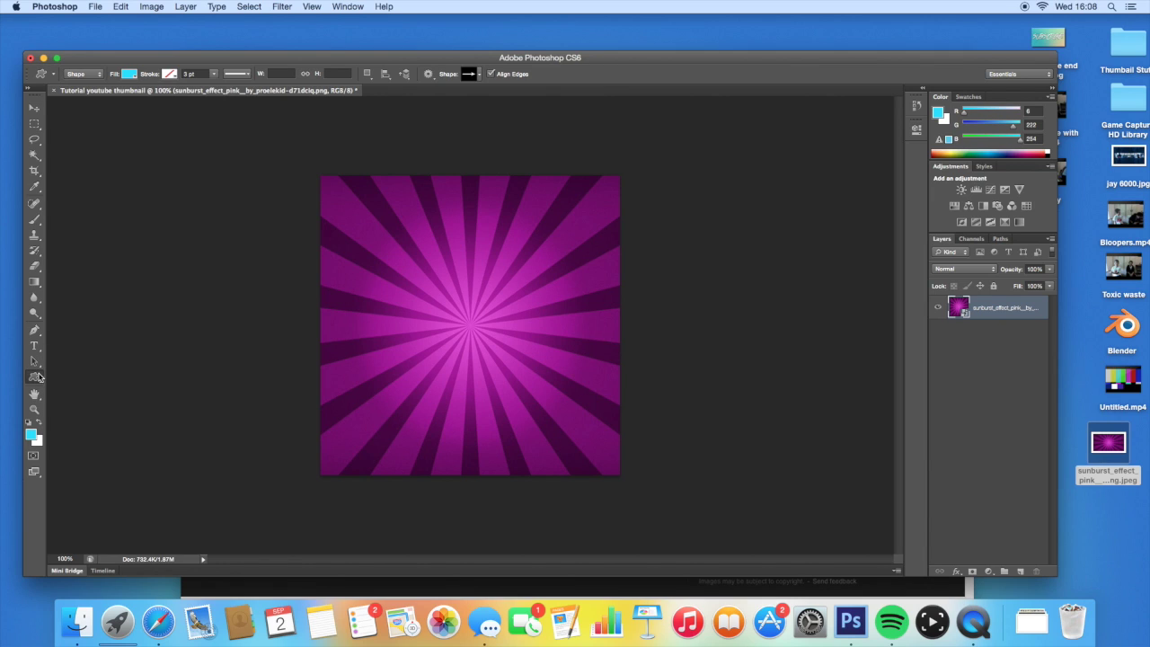
{"action": "right_click", "coordinate": [36, 376]}
{"action": "left_click", "coordinate": [76, 396]}
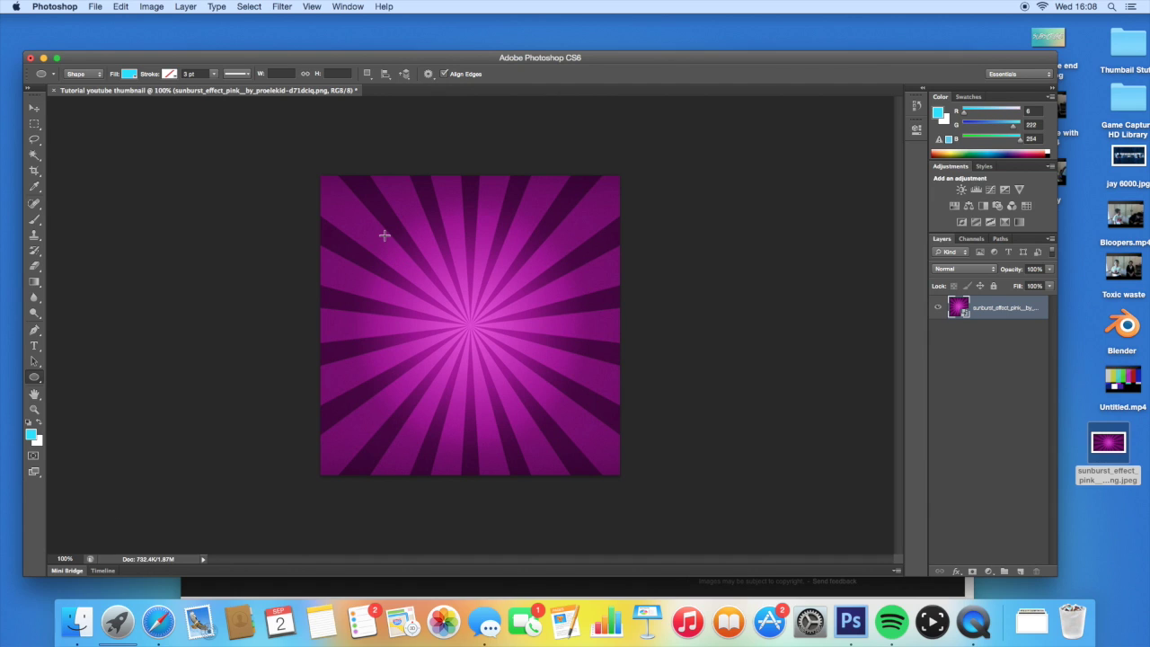
{"action": "left_click_drag", "start_coordinate": [383, 242], "coordinate": [591, 443]}
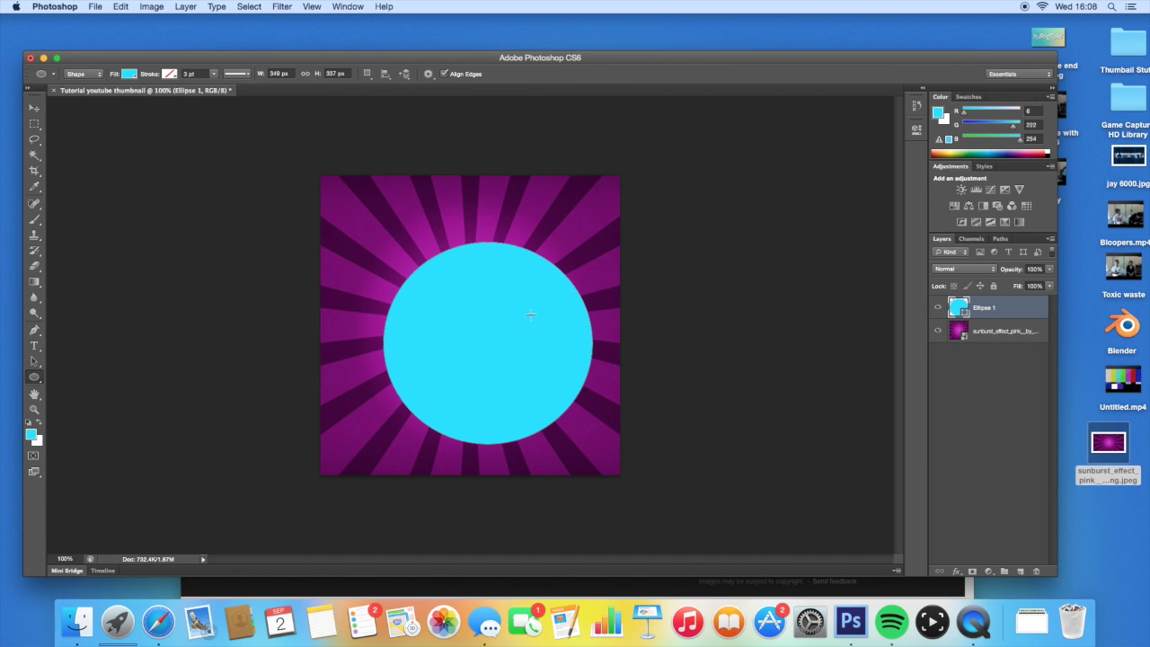
{"action": "left_click", "coordinate": [131, 74]}
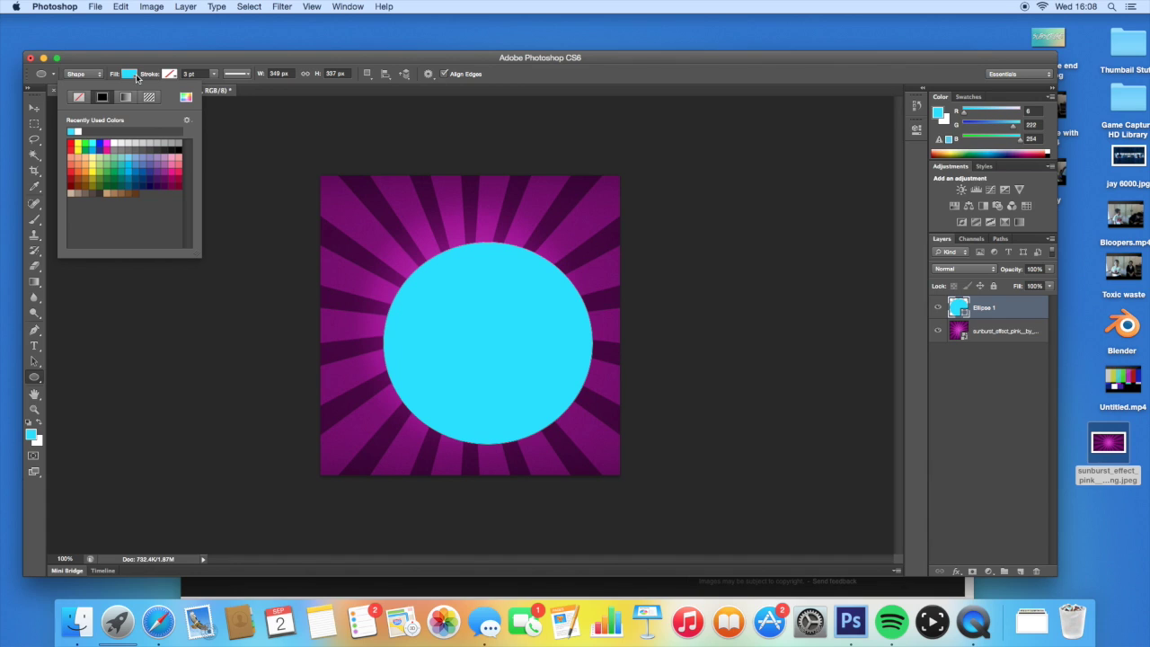
- Fill Ellipse 1 pinkish red and give it a white 6.08 pt stroke
{"action": "left_click", "coordinate": [169, 186]}
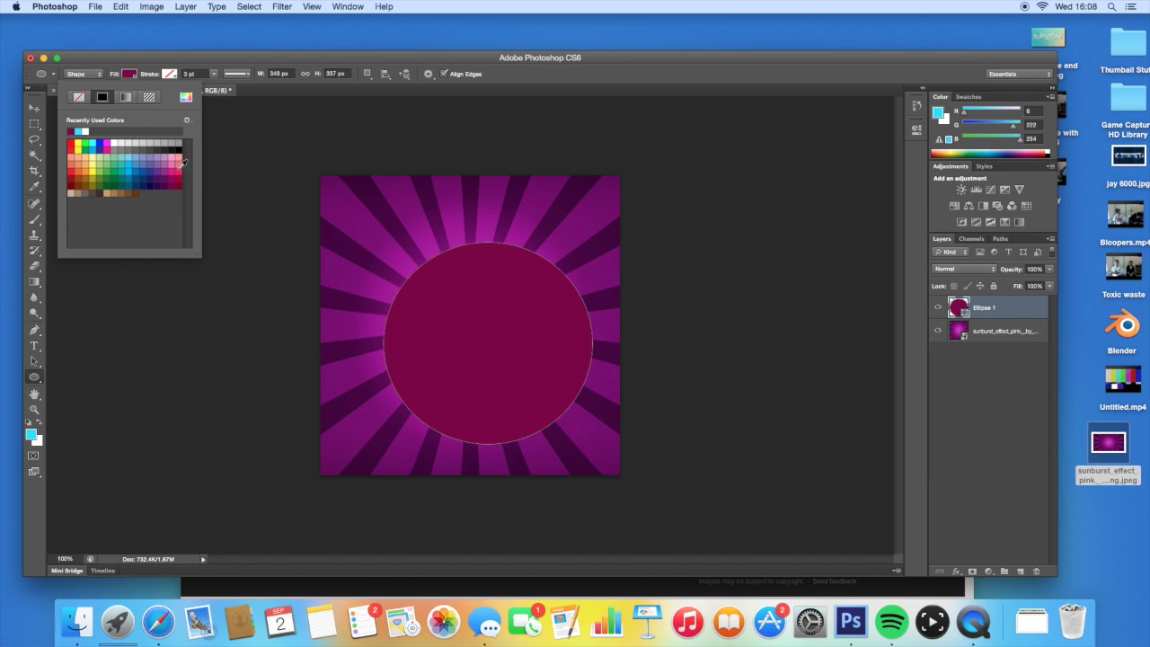
{"action": "left_click", "coordinate": [181, 165]}
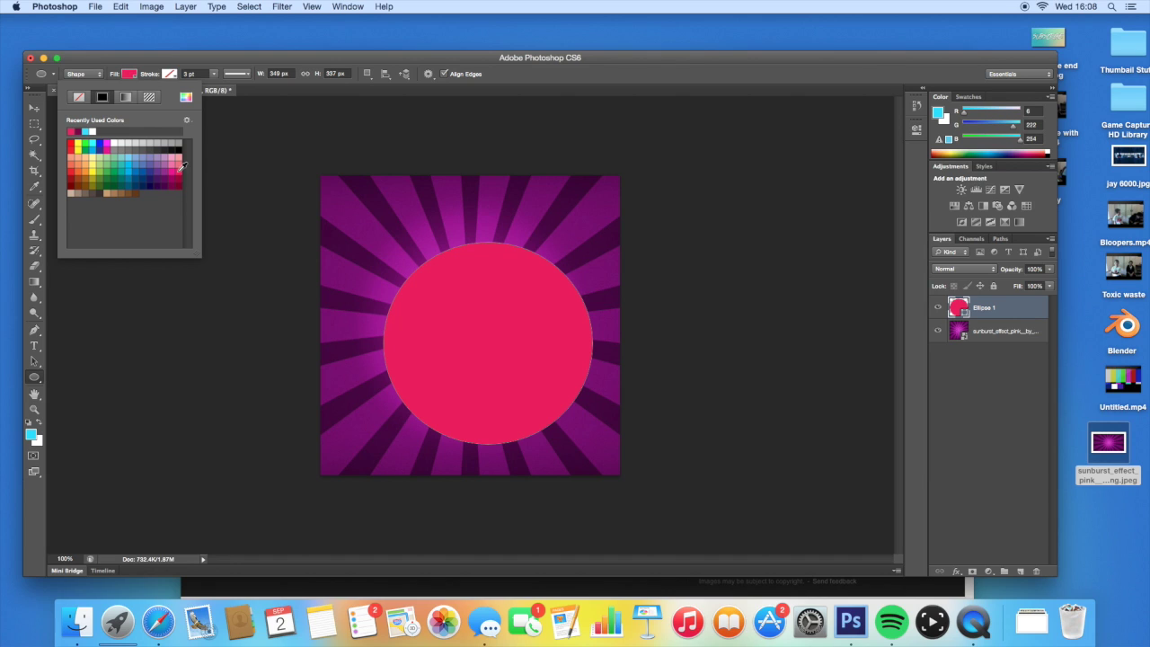
{"action": "left_click", "coordinate": [172, 75]}
{"action": "left_click", "coordinate": [170, 75]}
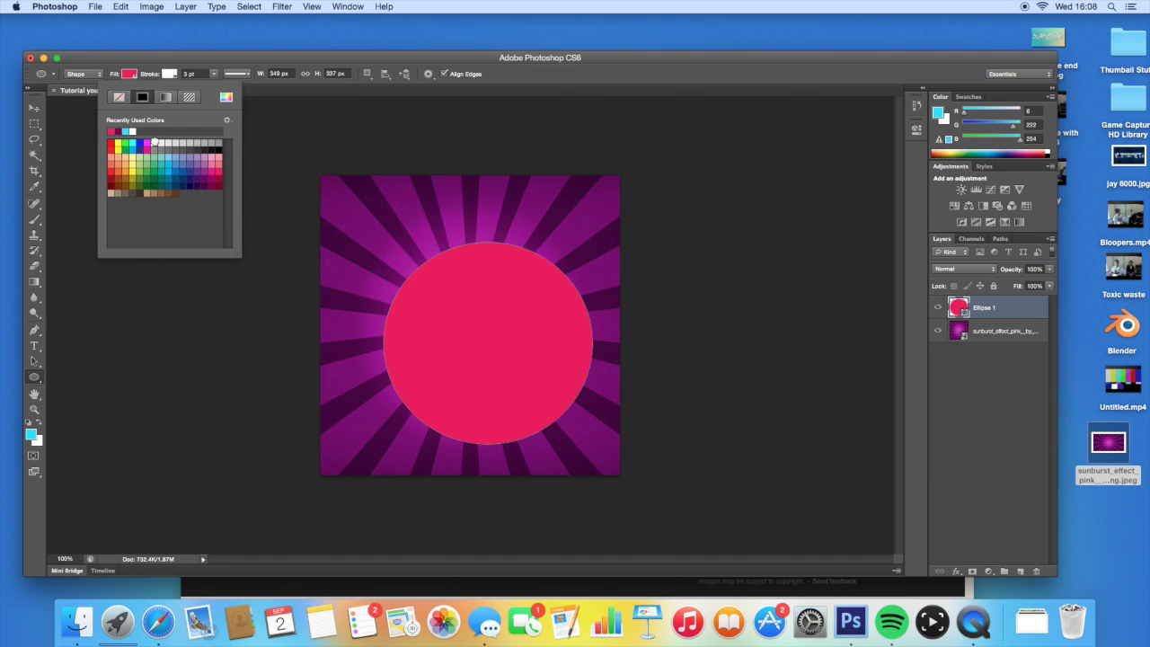
{"action": "left_click", "coordinate": [175, 142]}
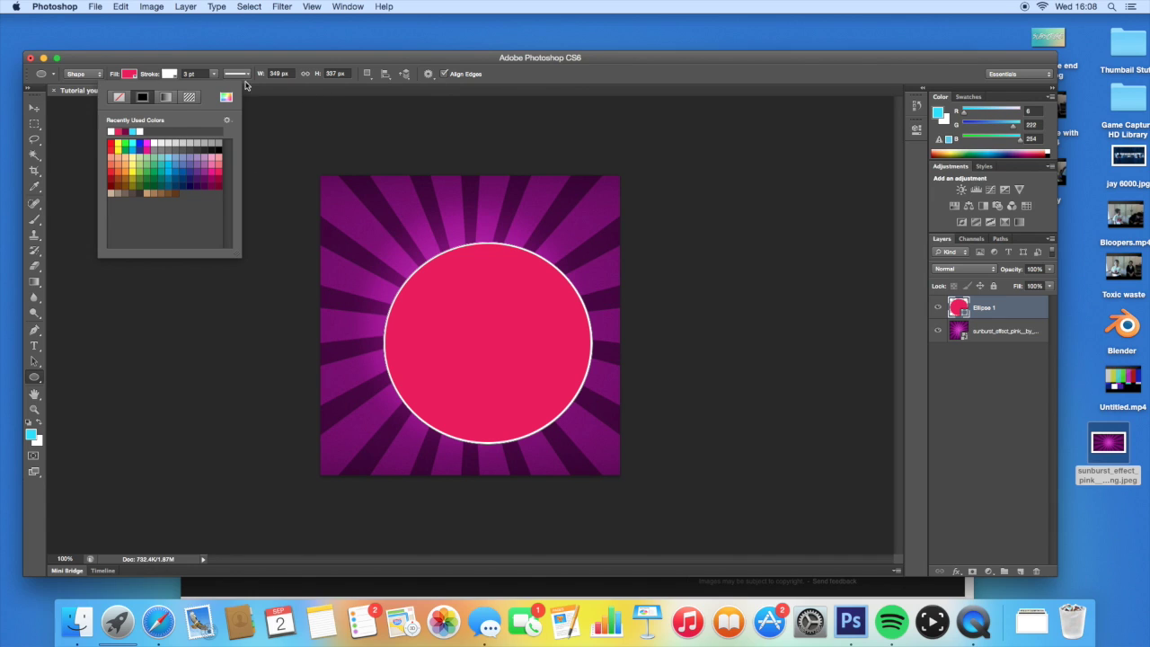
{"action": "left_click", "coordinate": [213, 73]}
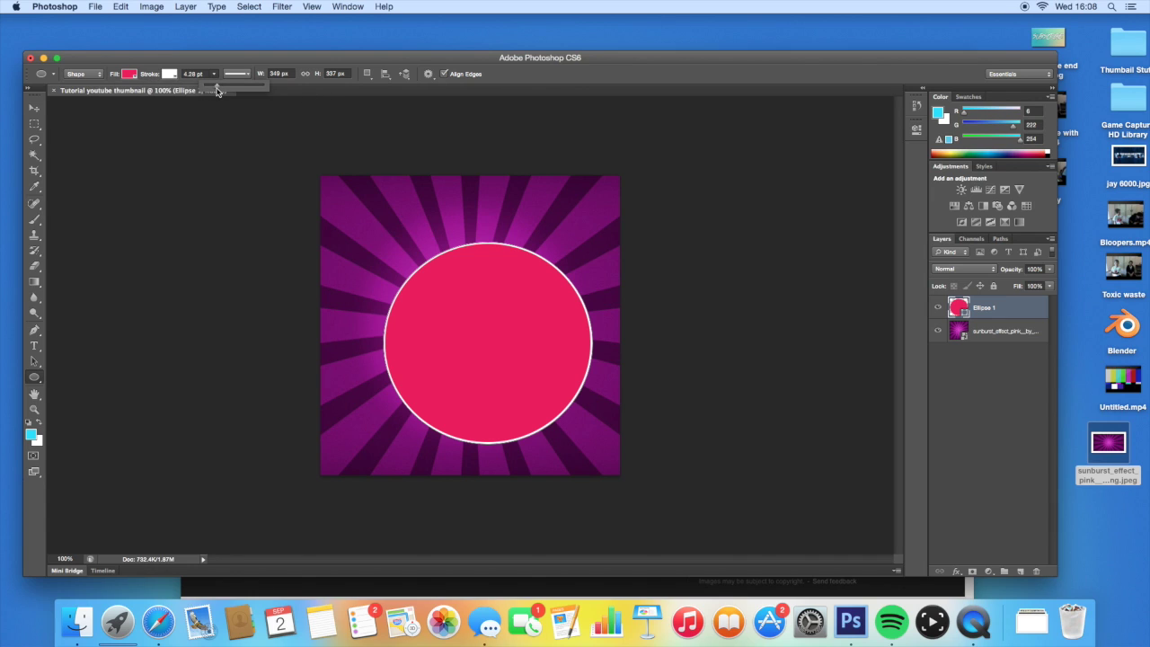
{"action": "left_click_drag", "start_coordinate": [217, 90], "coordinate": [219, 92]}
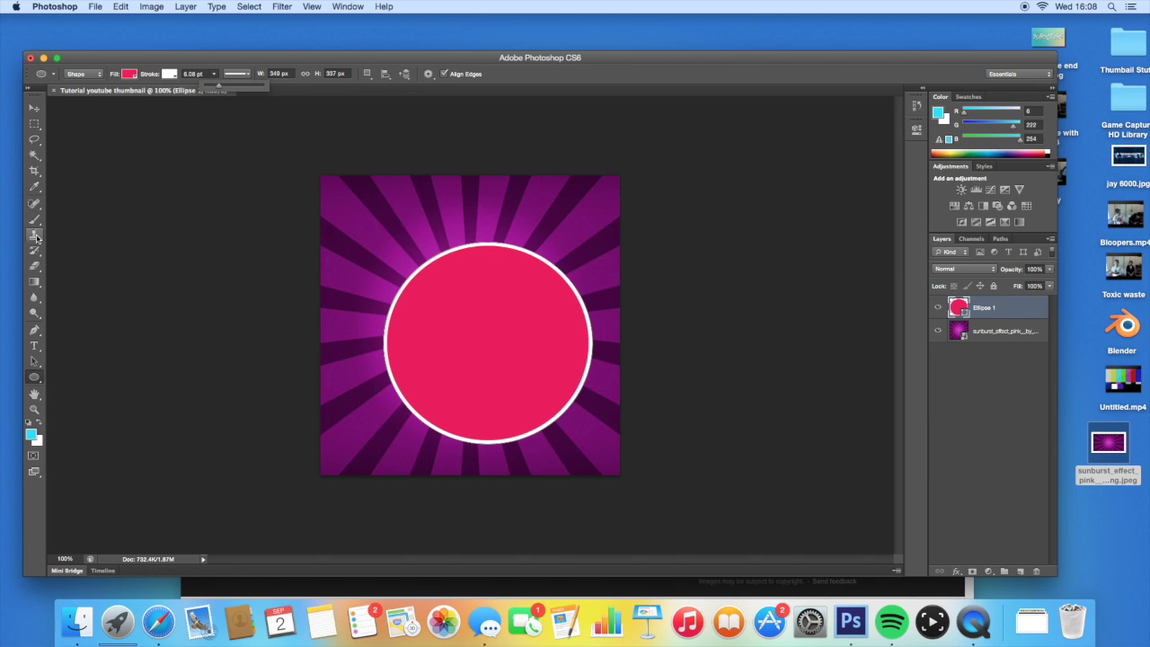
{"action": "left_click", "coordinate": [165, 306]}
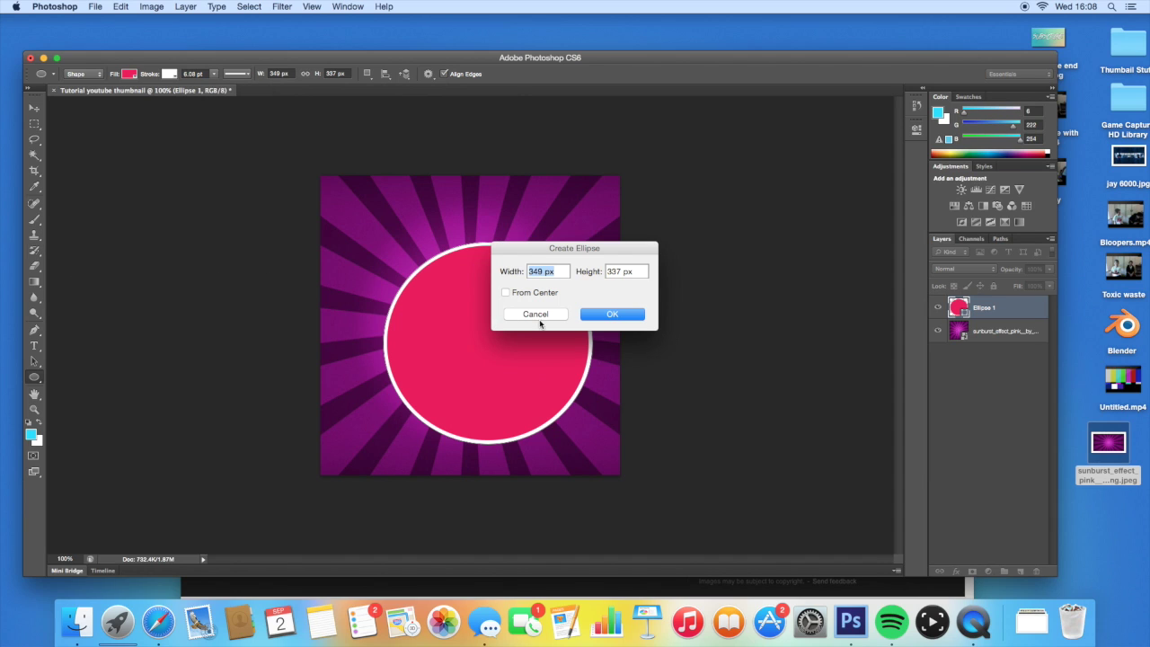
- Dismiss the ellipse size prompt and undo the accidental second ellipse
{"action": "left_click", "coordinate": [612, 313]}
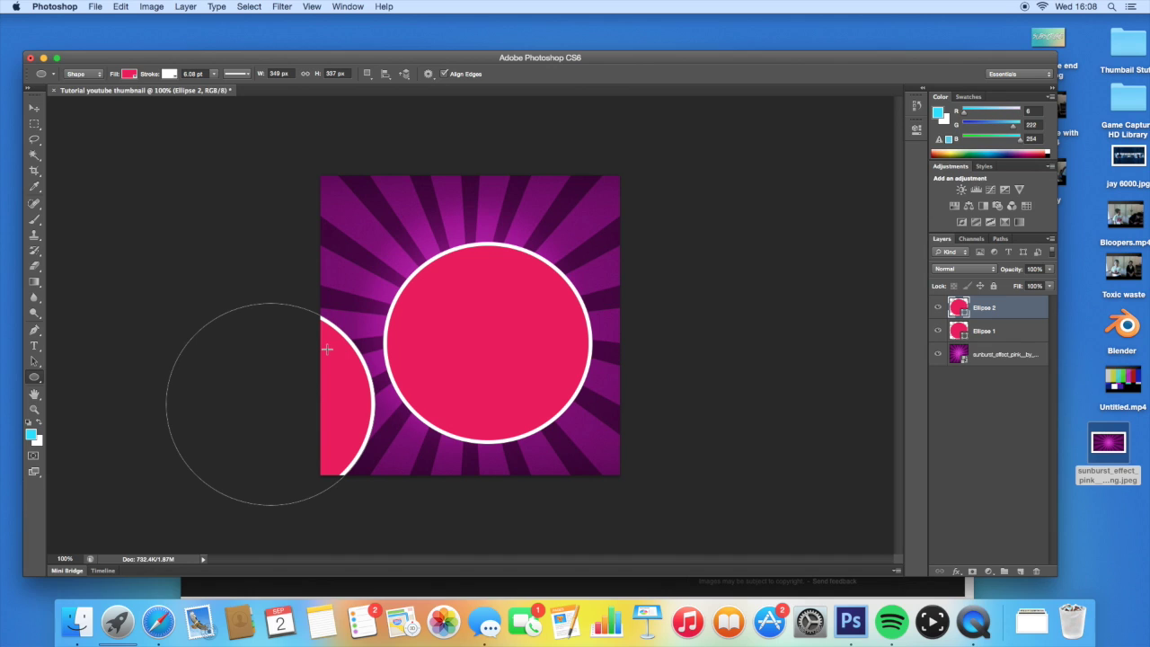
{"action": "key", "text": "super+z"}
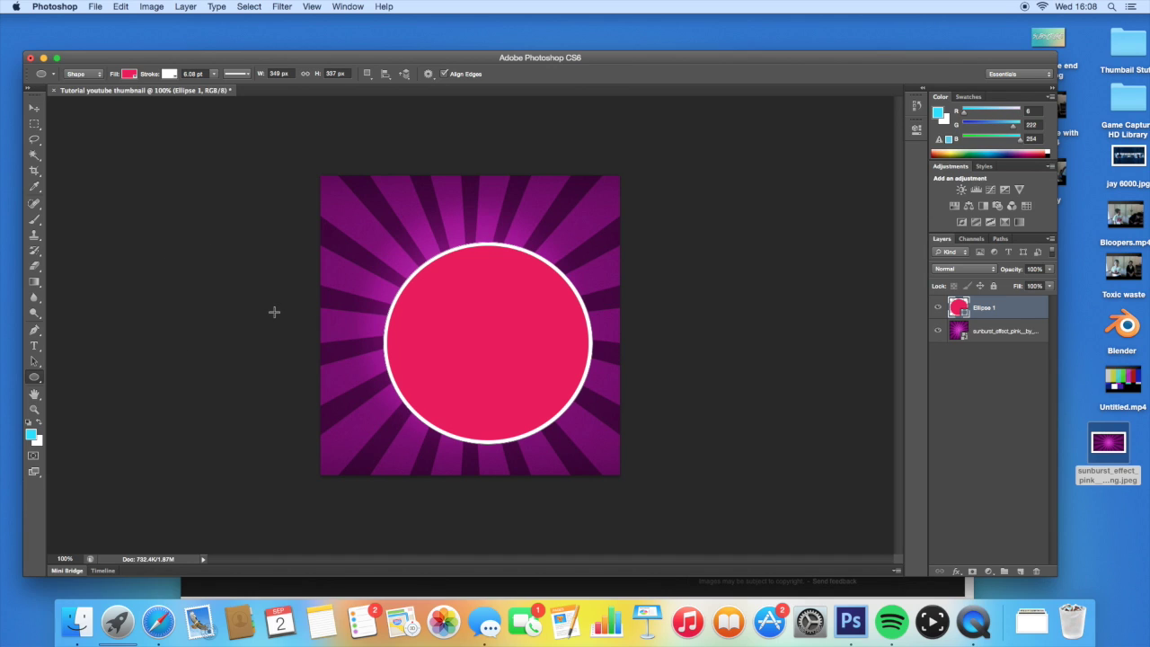
{"action": "left_click", "coordinate": [40, 347]}
{"action": "key", "text": "t"}
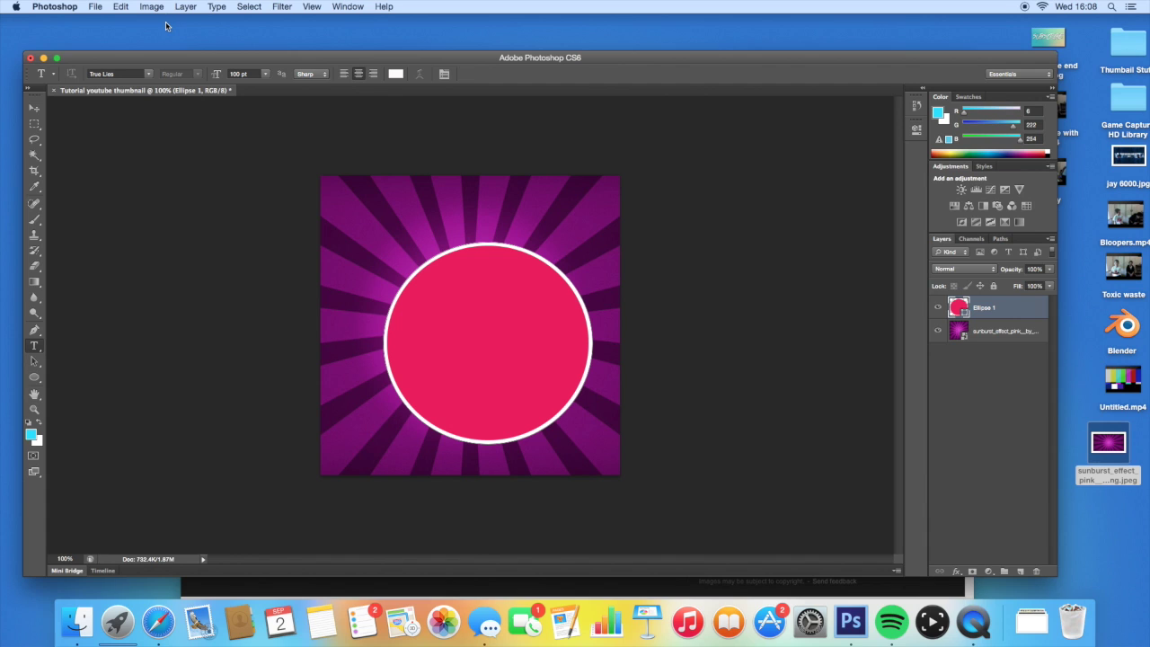
- Select all, align Ellipse 1 to vertical and horizontal centres, then deselect
{"action": "key", "text": "super+a"}
{"action": "left_click", "coordinate": [186, 7]}
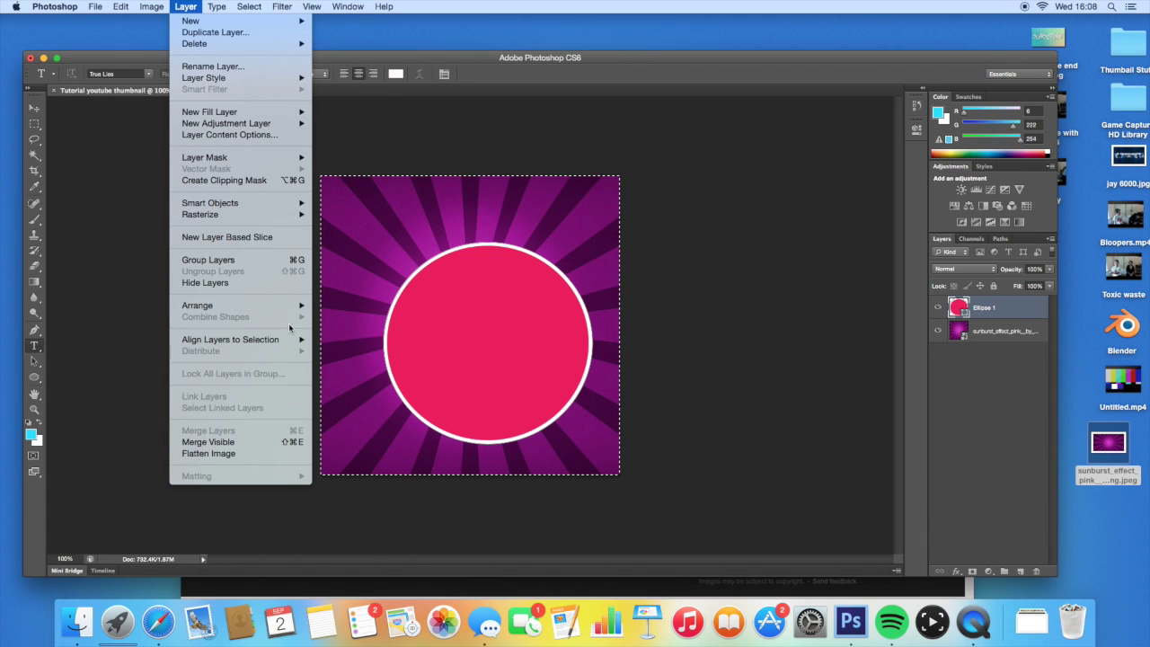
{"action": "mouse_move", "coordinate": [289, 340]}
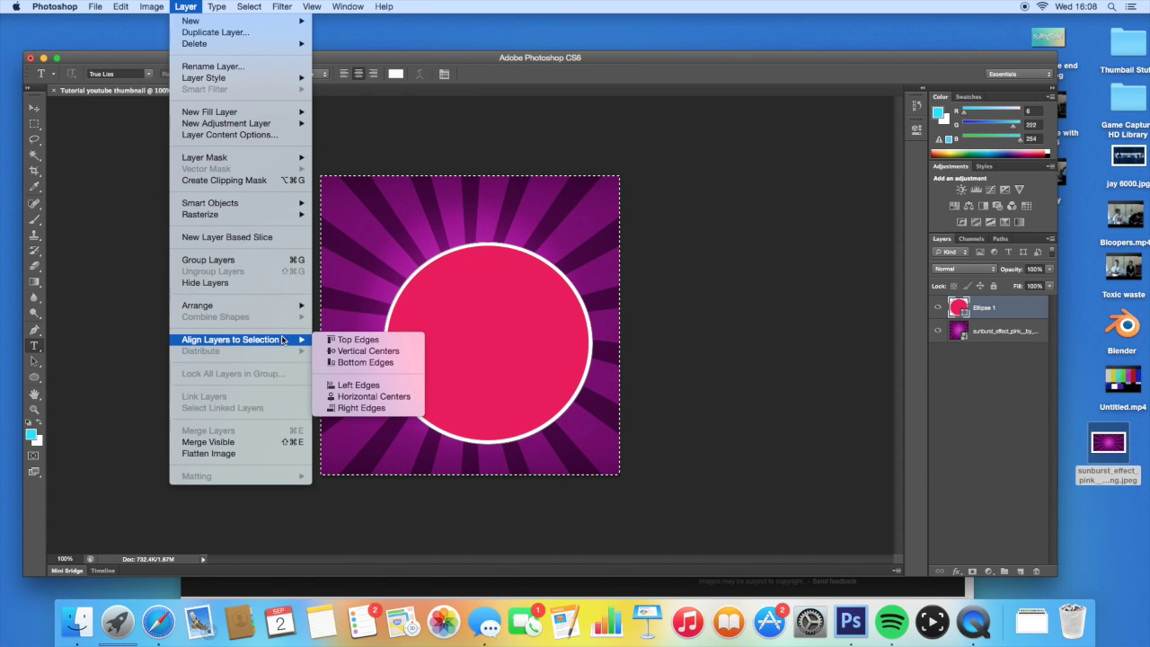
{"action": "left_click", "coordinate": [347, 352]}
{"action": "left_click", "coordinate": [185, 6]}
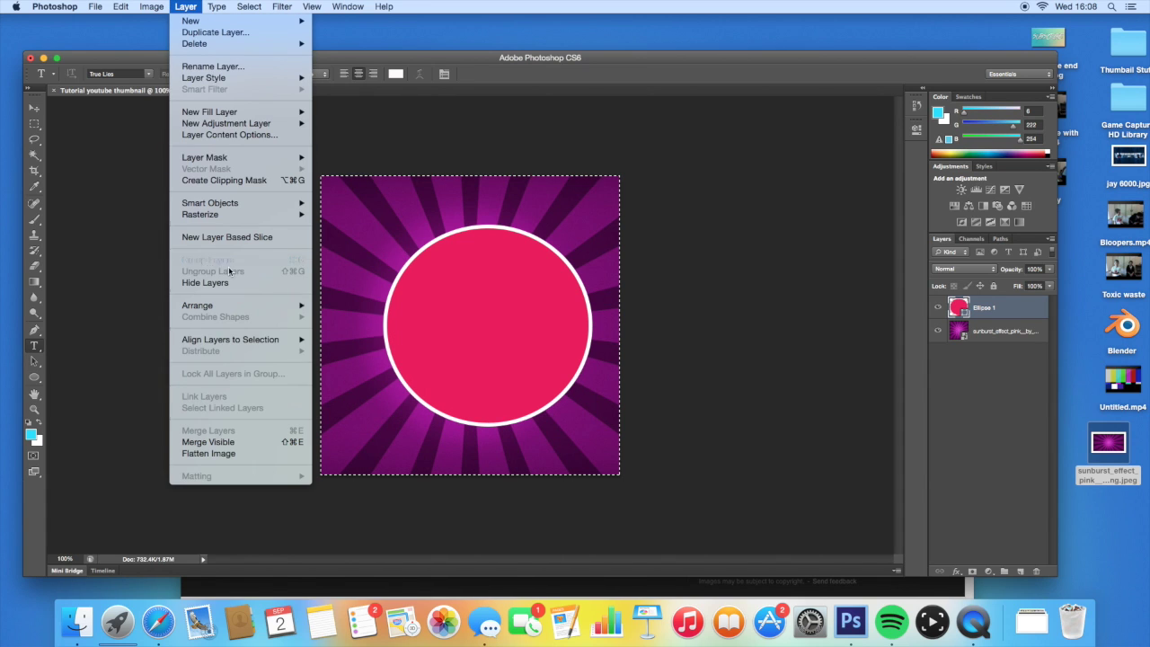
{"action": "mouse_move", "coordinate": [224, 340]}
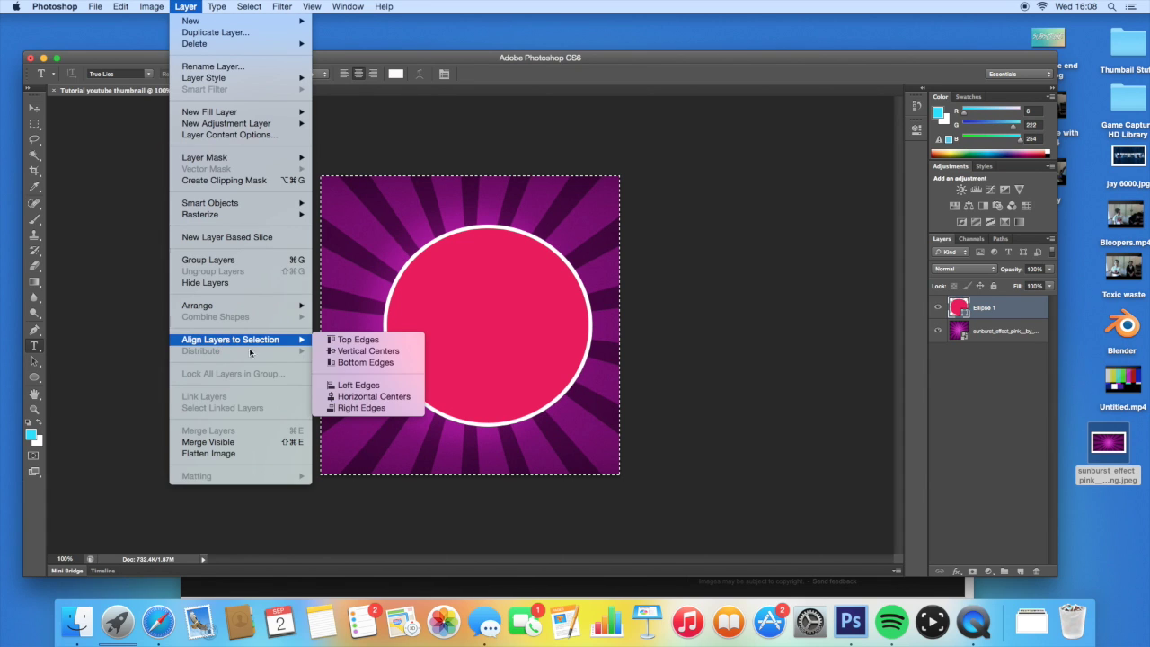
{"action": "left_click", "coordinate": [365, 396]}
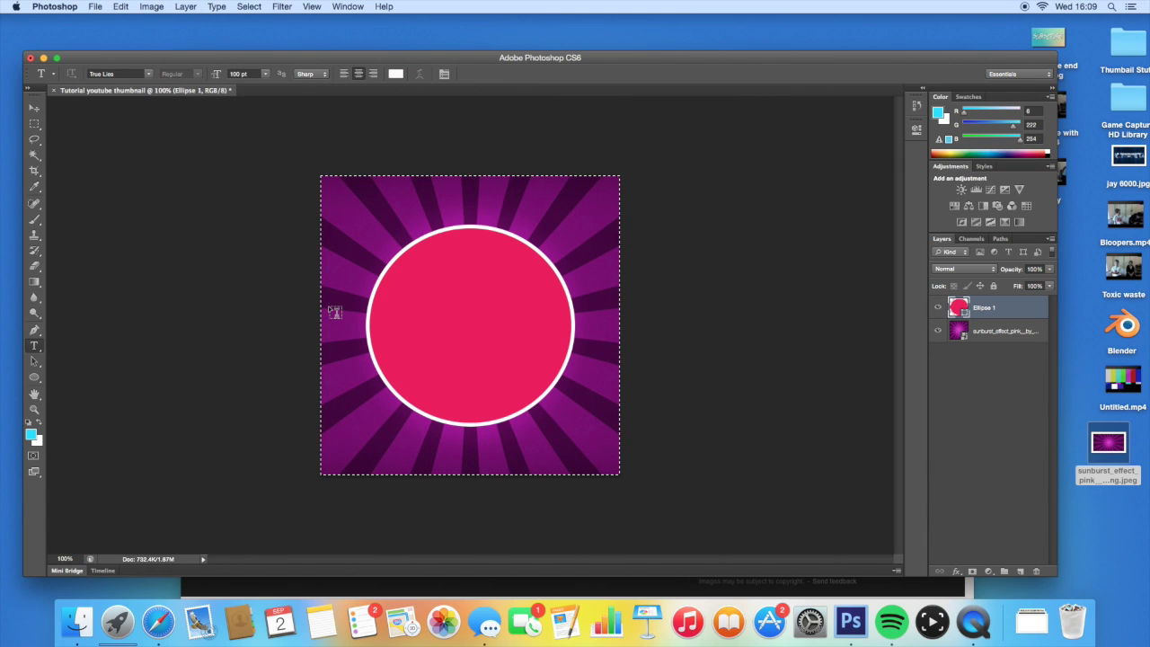
{"action": "key", "text": "super+d"}
- Add a drop shadow at 100% opacity and 31% spread to Ellipse 1, then reopen Blending Options
{"action": "right_click", "coordinate": [1037, 316]}
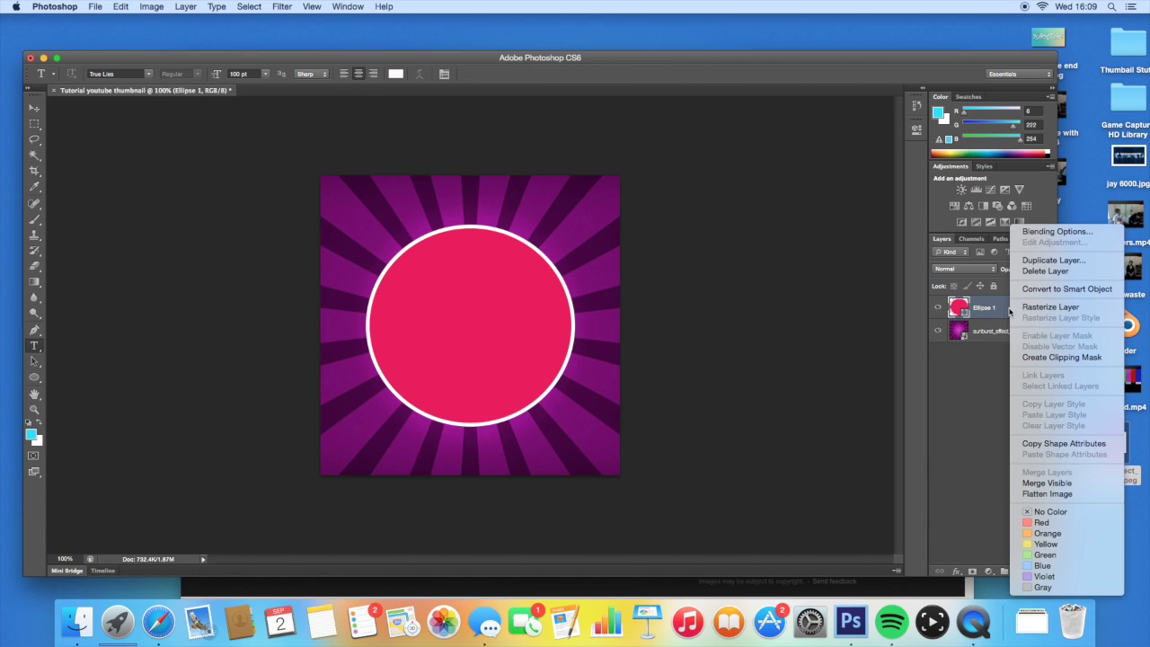
{"action": "left_click", "coordinate": [1042, 234]}
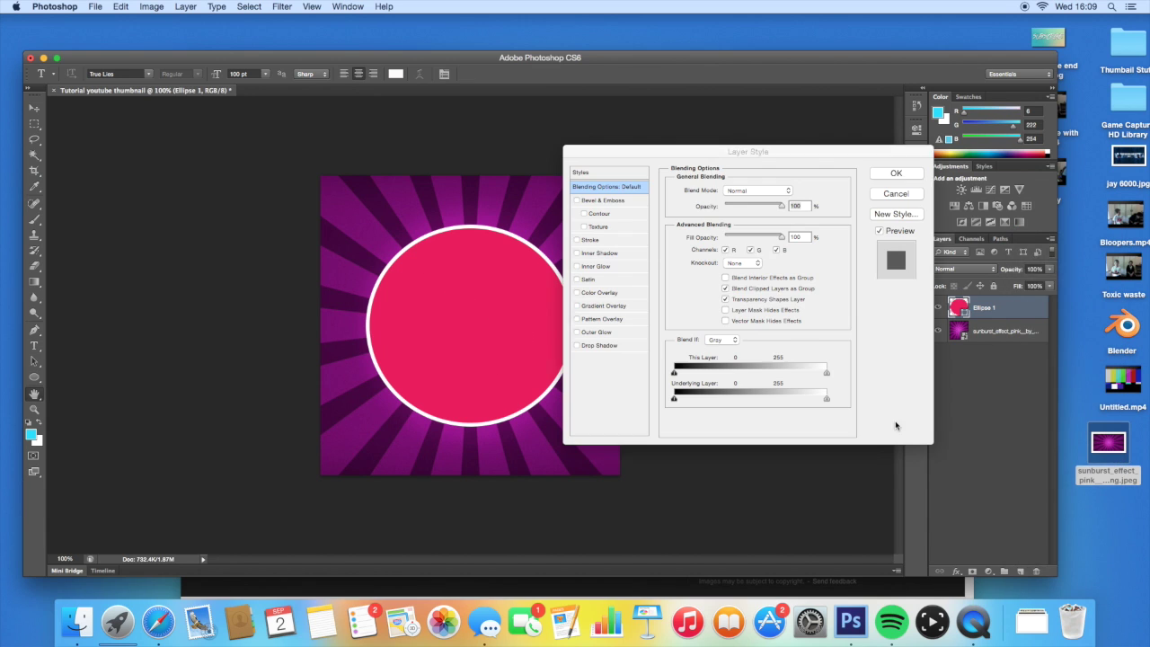
{"action": "left_click", "coordinate": [609, 345]}
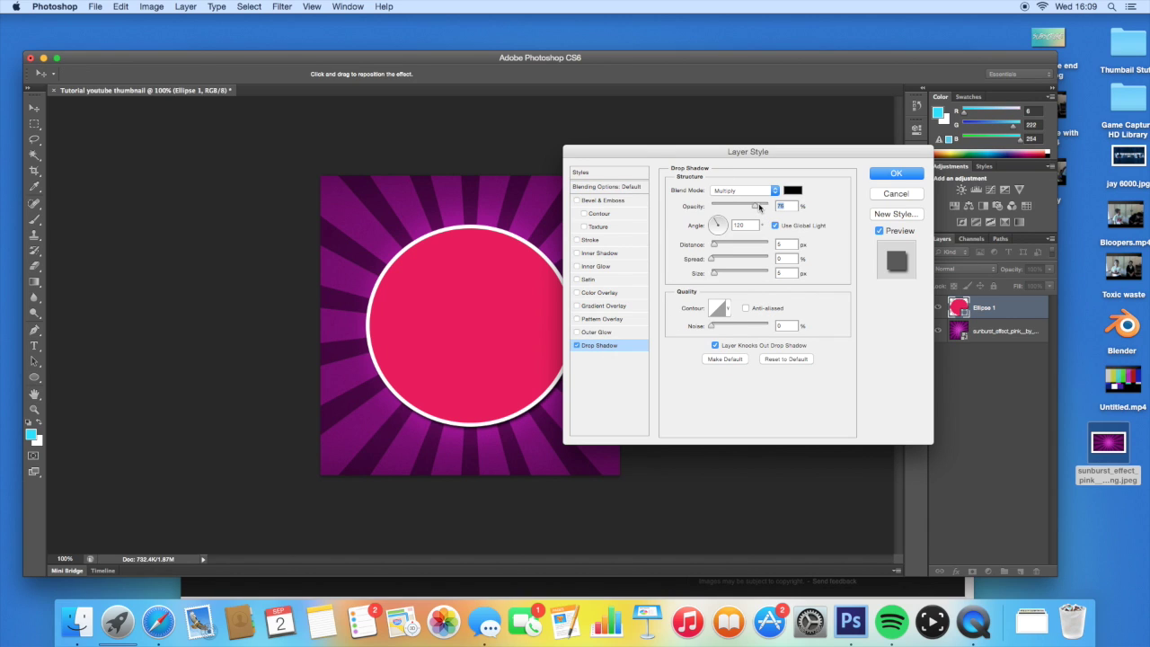
{"action": "left_click_drag", "start_coordinate": [759, 207], "coordinate": [774, 210]}
{"action": "left_click_drag", "start_coordinate": [712, 262], "coordinate": [728, 264]}
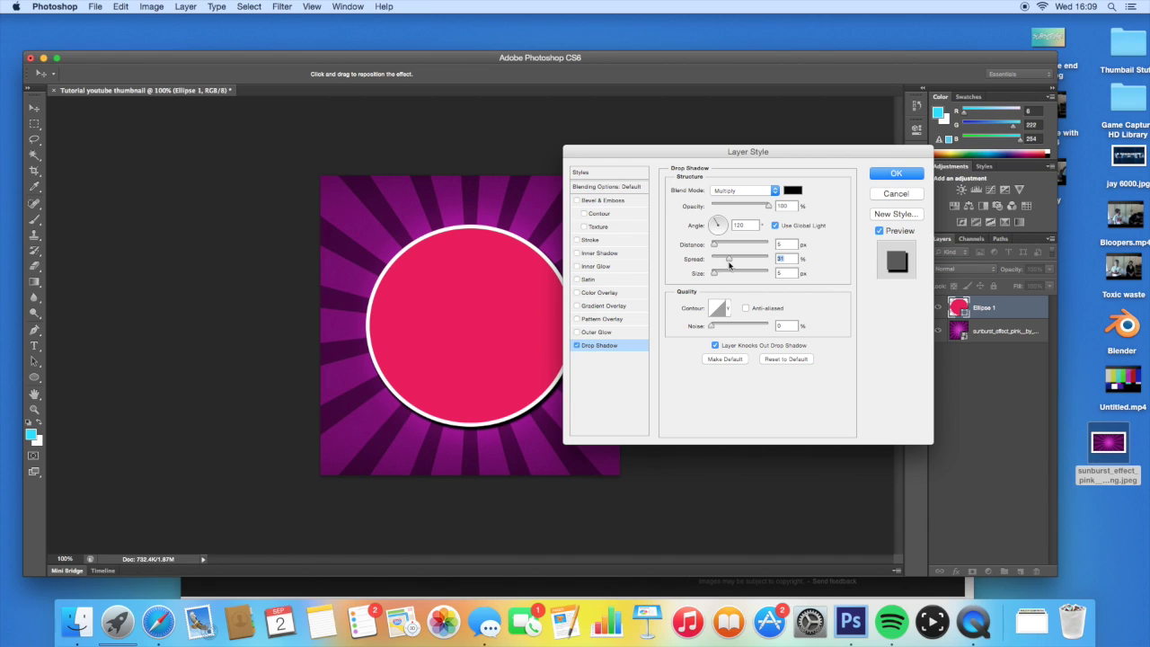
{"action": "left_click", "coordinate": [888, 176]}
{"action": "key", "text": "t"}
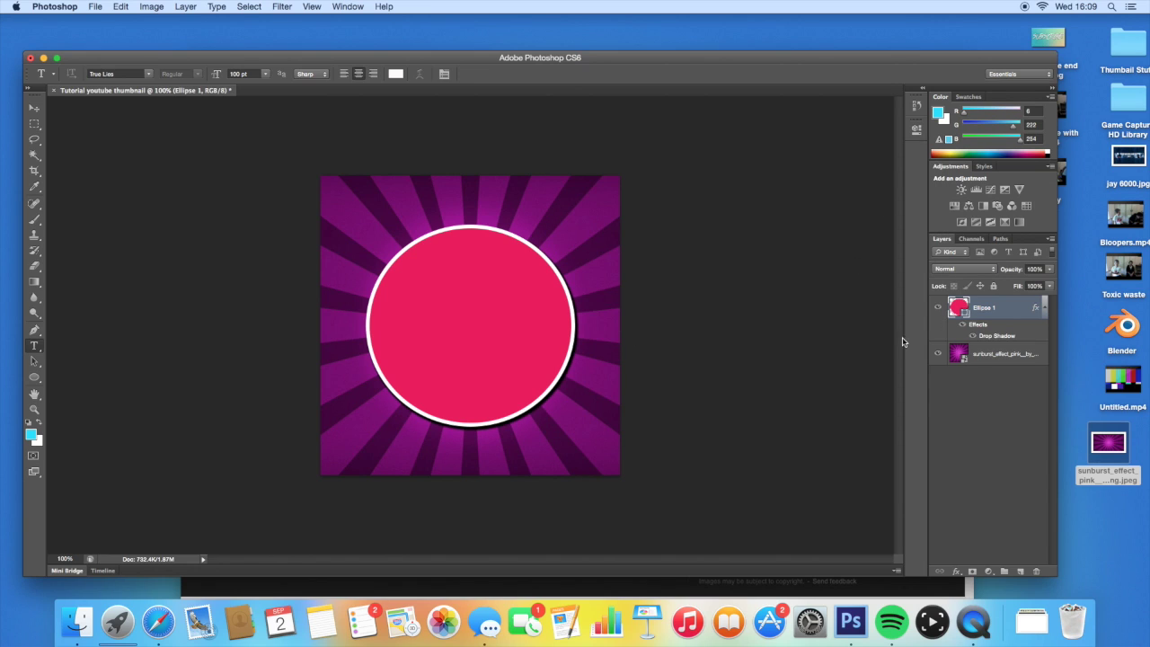
{"action": "left_click", "coordinate": [1043, 231]}
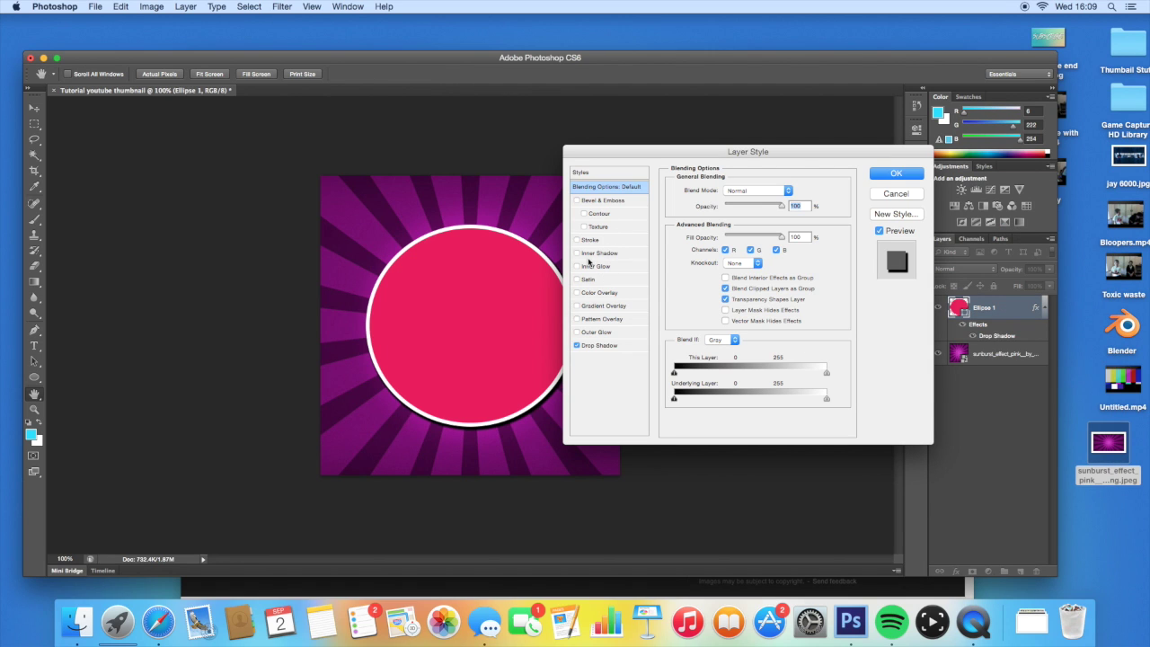
- Try pattern and Spectrum gradient overlays on the pink circle, then cancel them to keep it plain
{"action": "left_click", "coordinate": [619, 320]}
{"action": "left_click", "coordinate": [620, 306]}
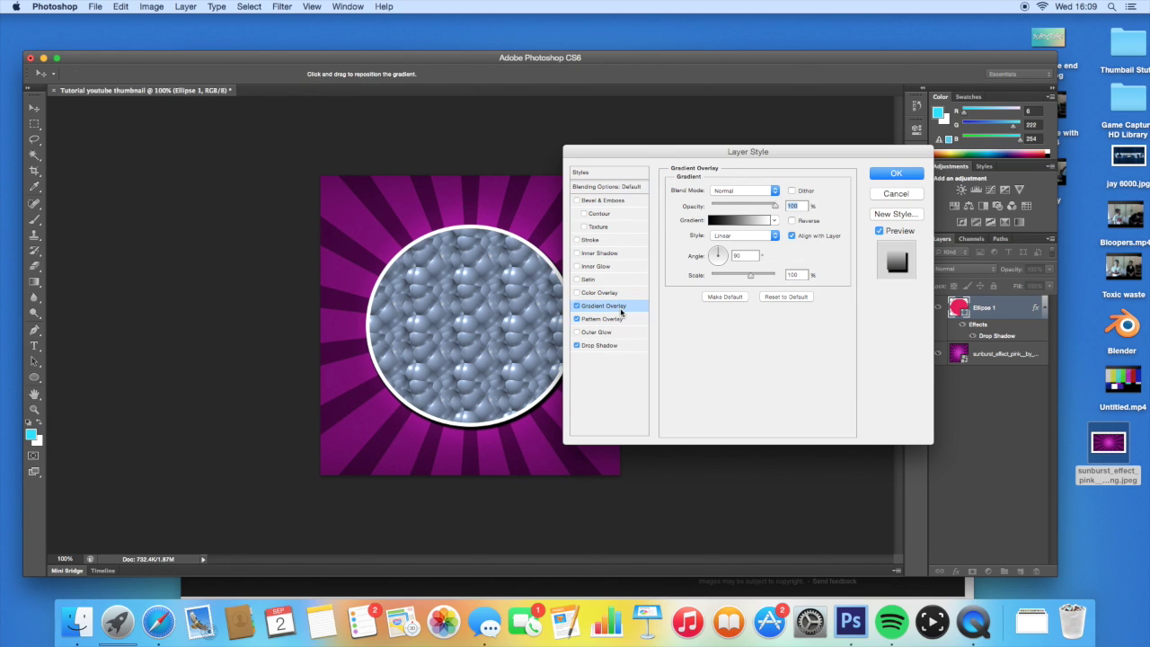
{"action": "left_click_drag", "start_coordinate": [770, 208], "coordinate": [739, 208]}
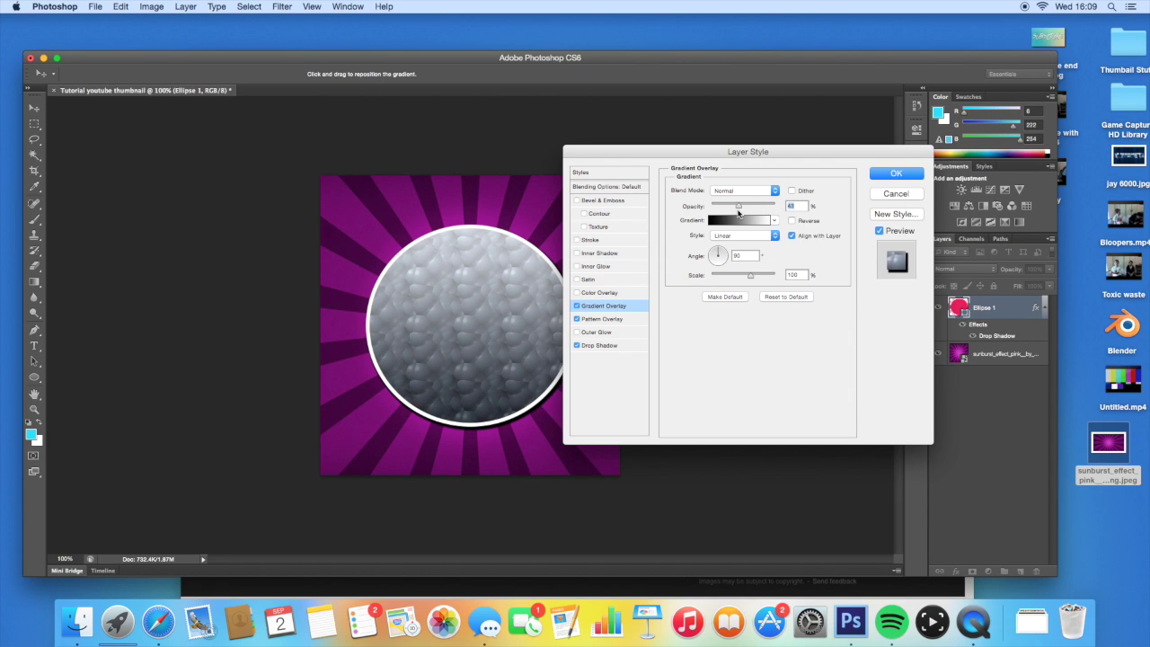
{"action": "left_click", "coordinate": [758, 225]}
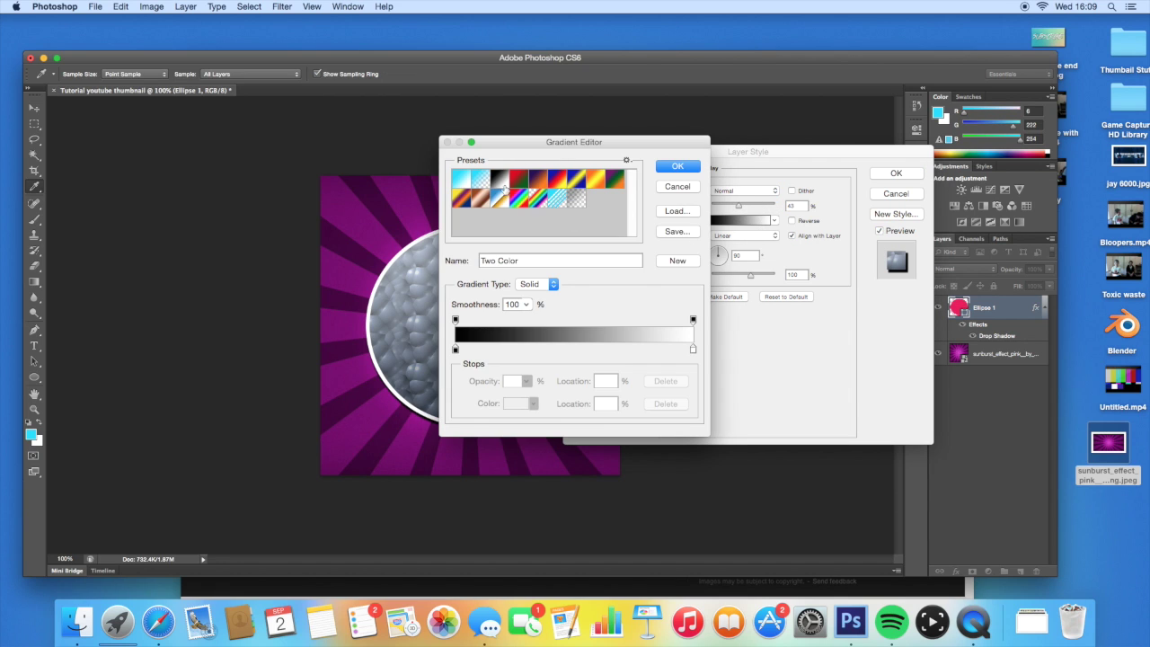
{"action": "left_click", "coordinate": [522, 206]}
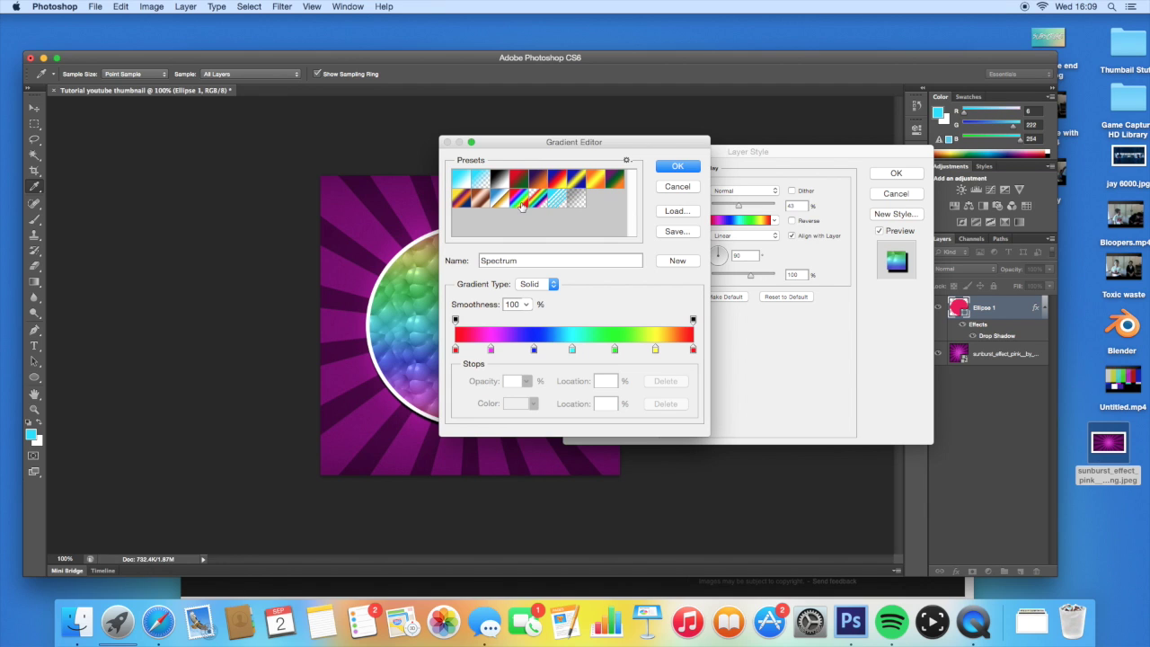
{"action": "left_click", "coordinate": [677, 186]}
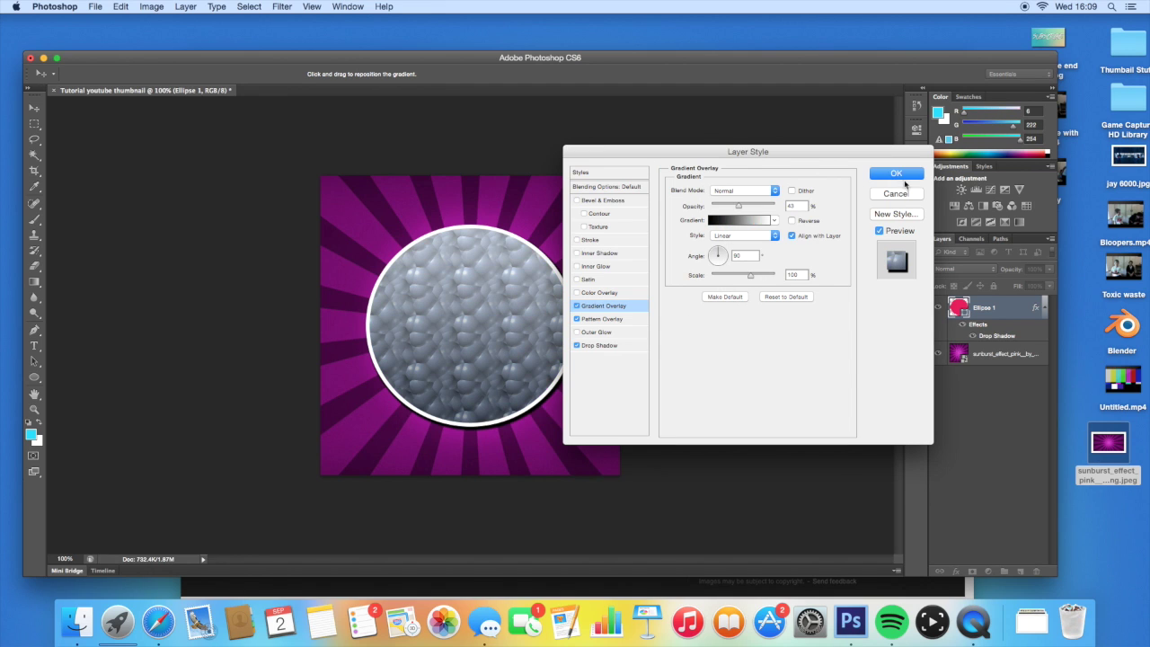
{"action": "left_click", "coordinate": [896, 194]}
{"action": "key", "text": "t"}
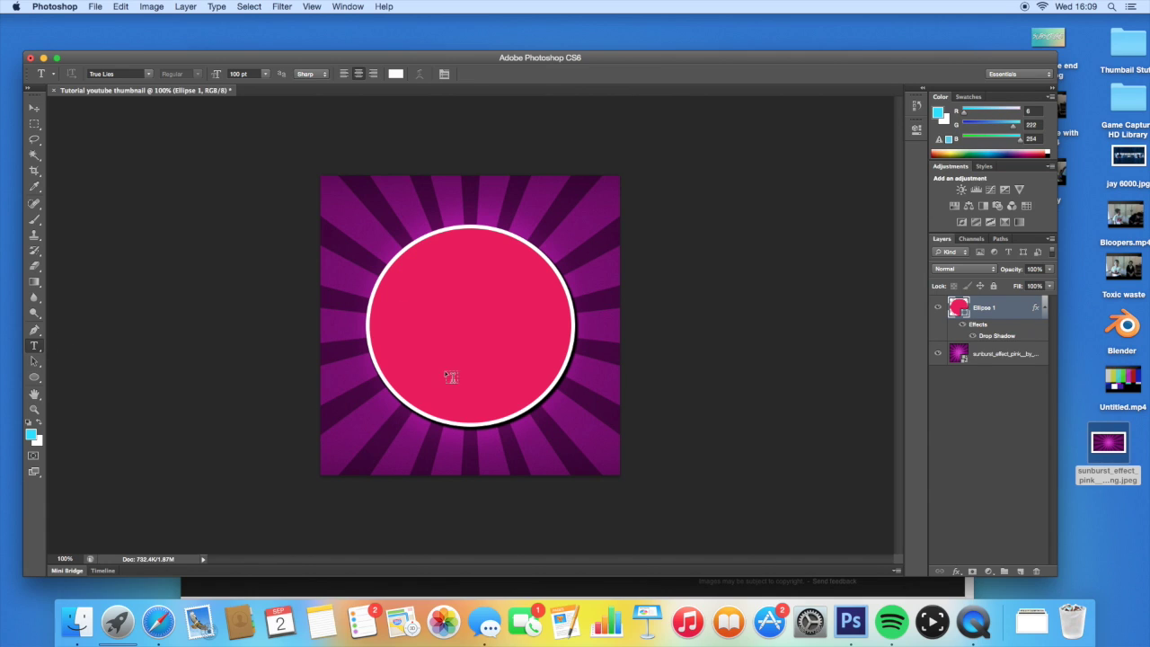
- Type 'JAY-I' on the upper-left of the pink circle and pick the American Purpose font
{"action": "left_click", "coordinate": [412, 310]}
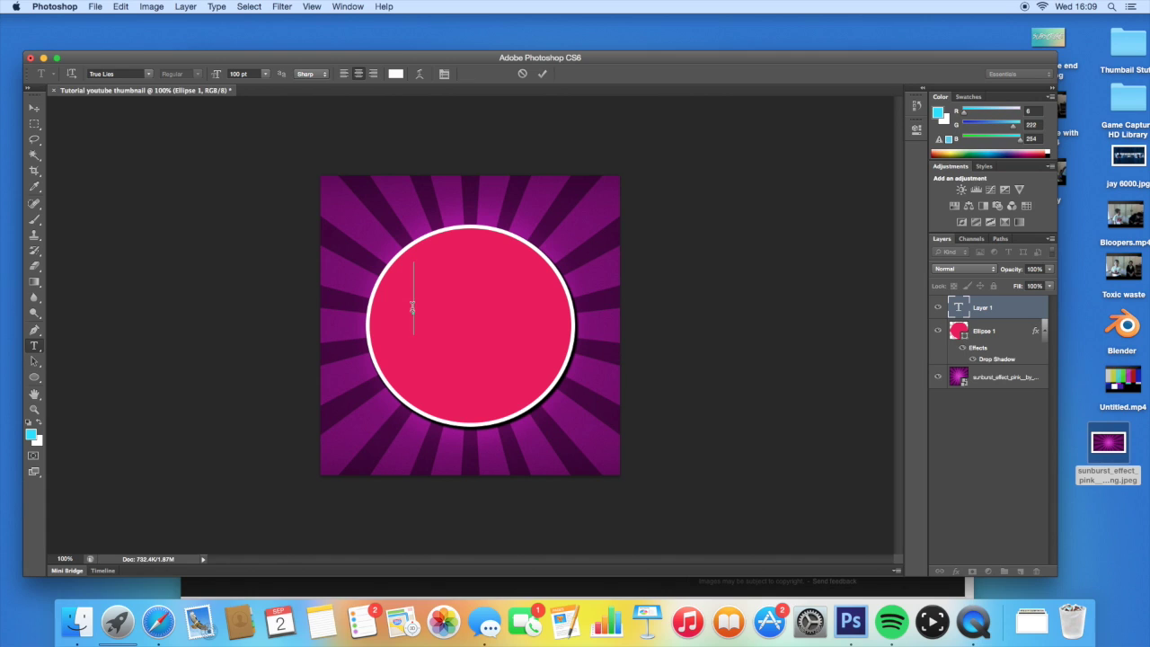
{"action": "type", "text": "JAY-1"}
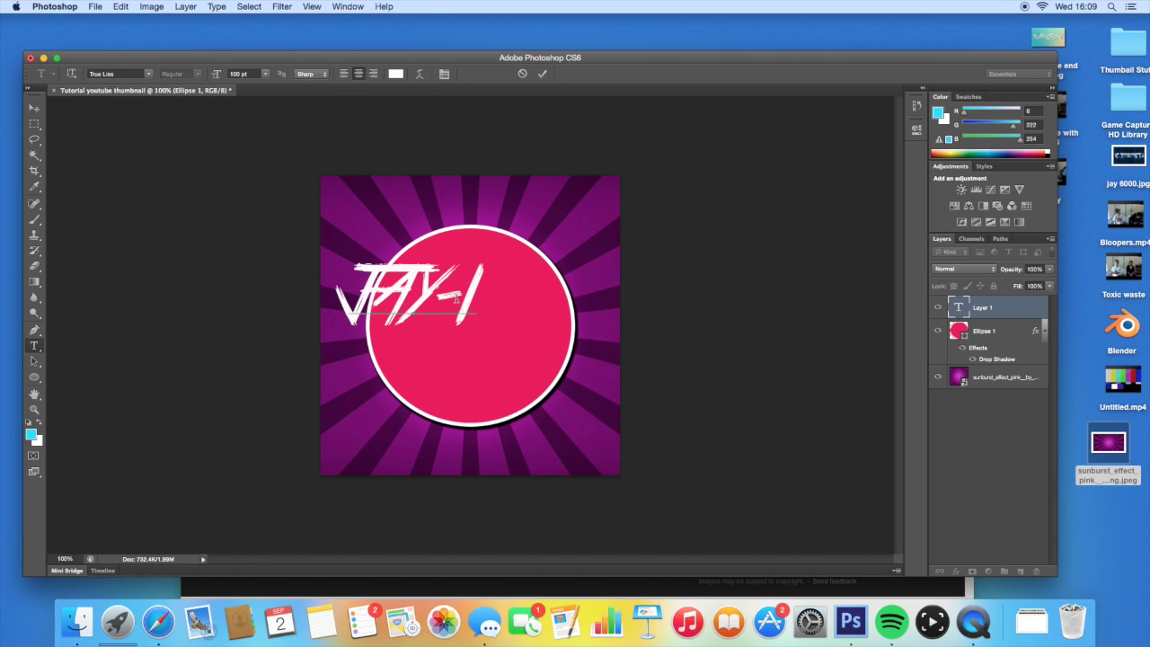
{"action": "left_click", "coordinate": [151, 76]}
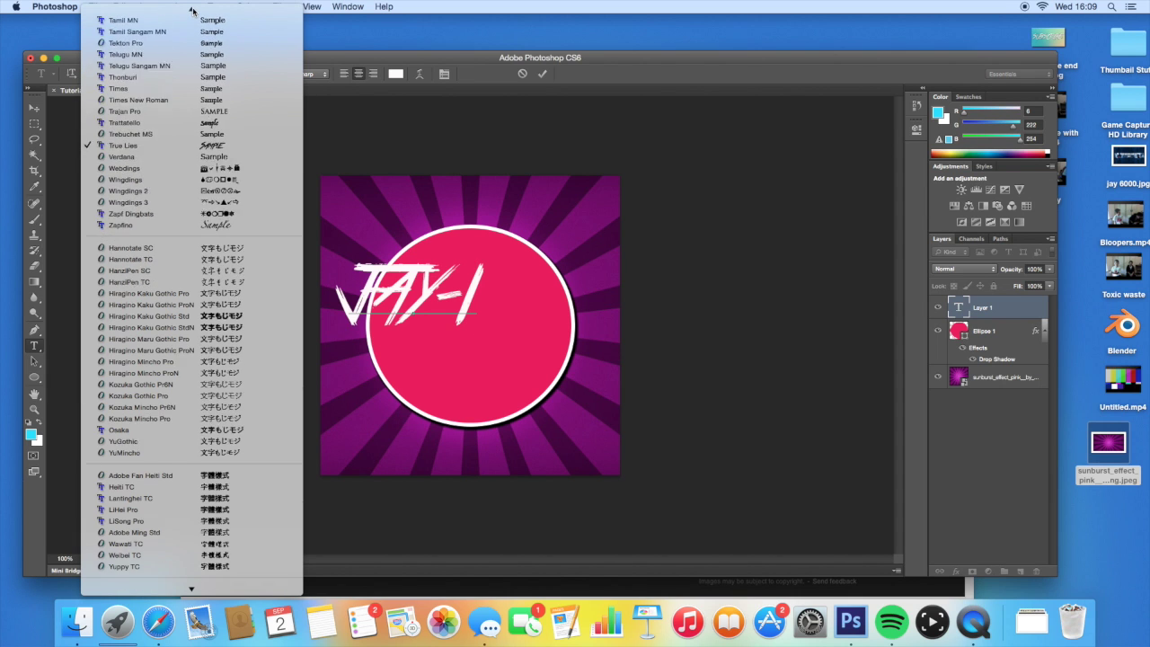
{"action": "mouse_move", "coordinate": [191, 11]}
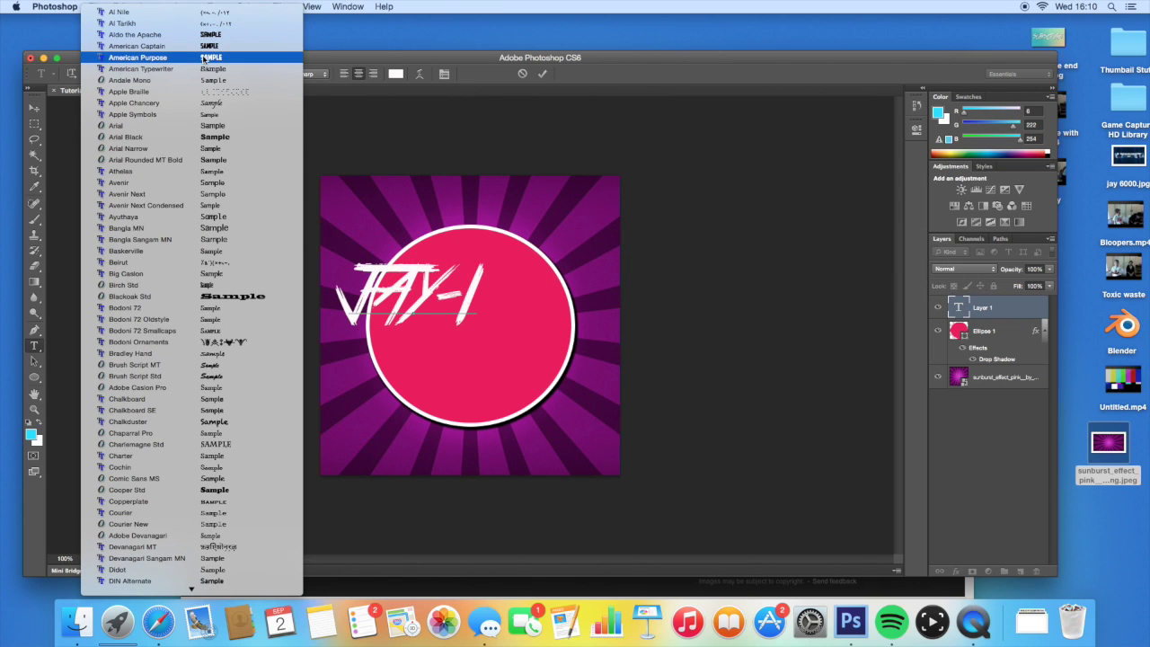
{"action": "left_click", "coordinate": [205, 58]}
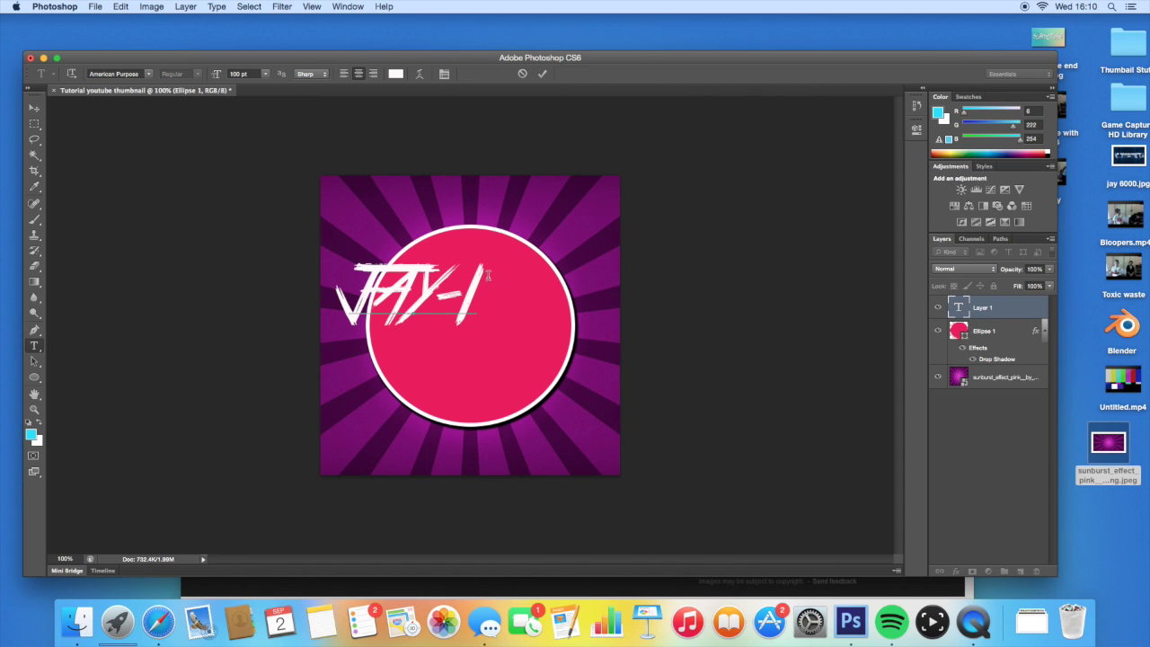
- Apply American Purpose to the selected JAY-I text and commit the text layer
{"action": "left_click_drag", "start_coordinate": [476, 310], "coordinate": [348, 306]}
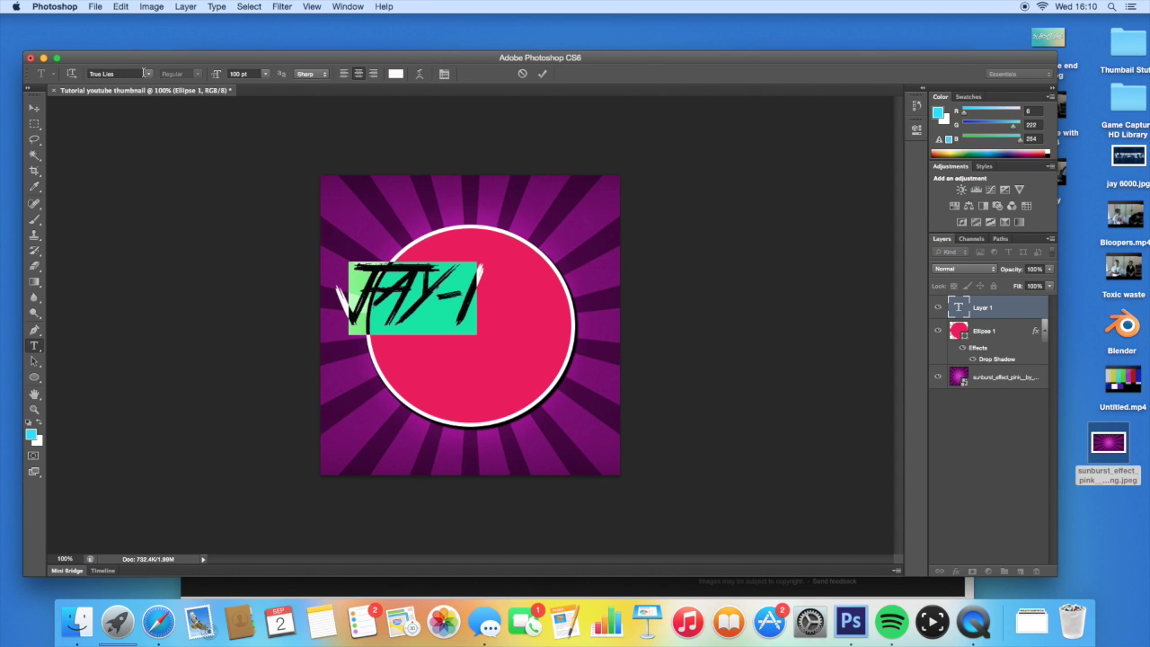
{"action": "left_click", "coordinate": [144, 72]}
{"action": "scroll", "coordinate": [175, 85], "scroll_direction": "up", "scroll_amount": 3}
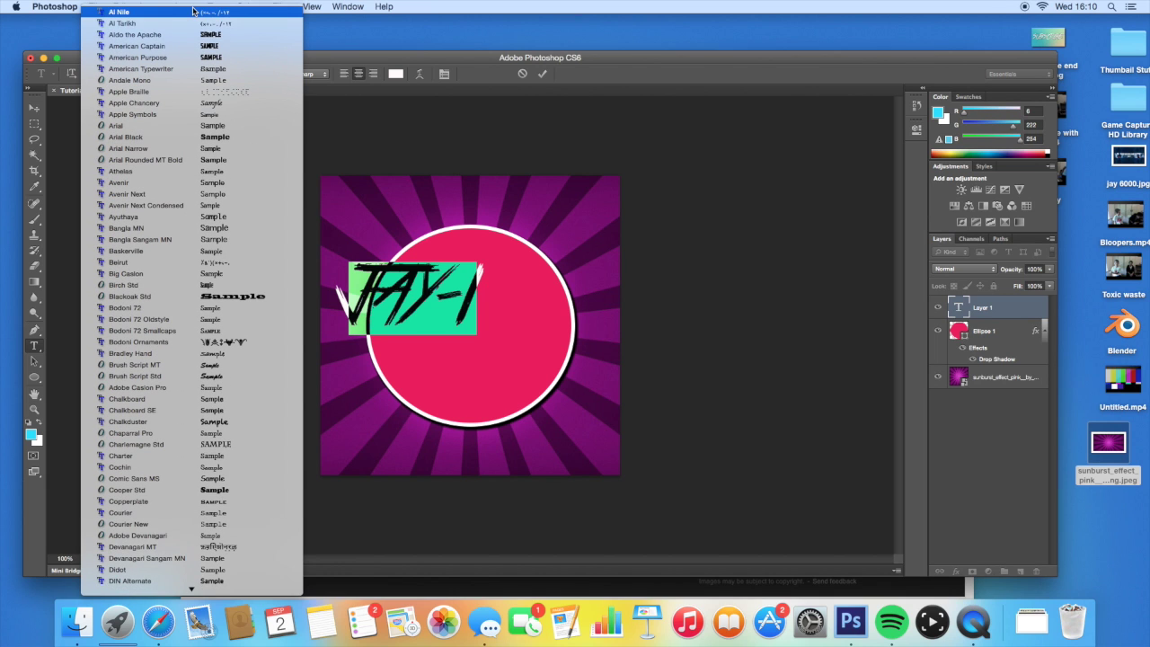
{"action": "left_click", "coordinate": [196, 57]}
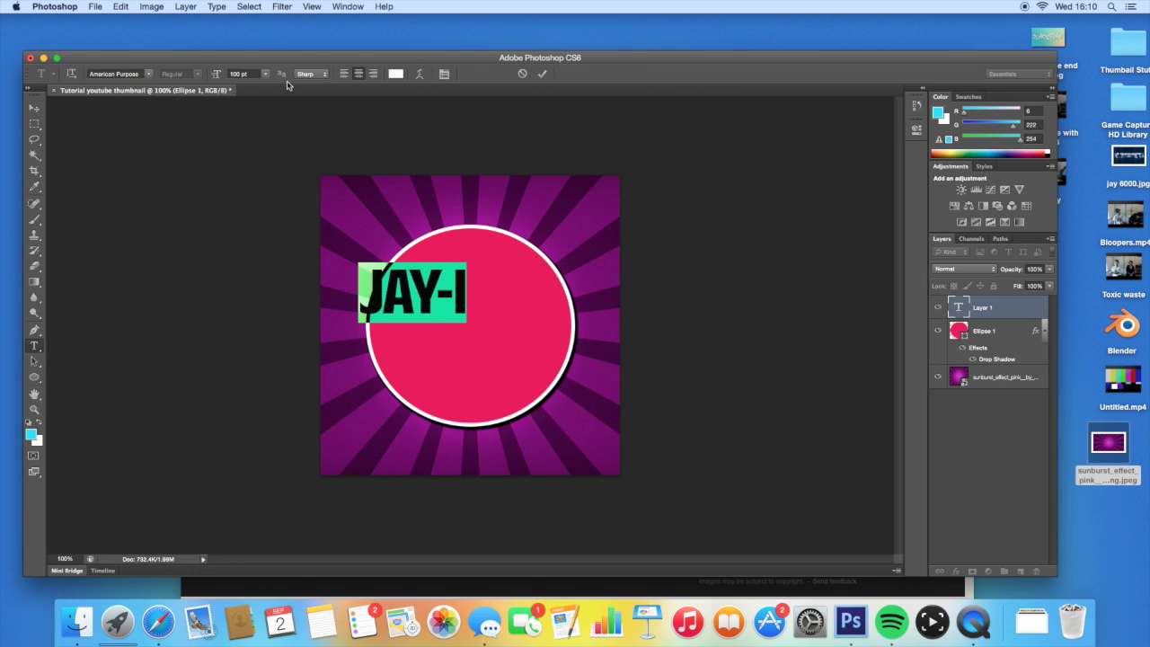
{"action": "left_click", "coordinate": [465, 298]}
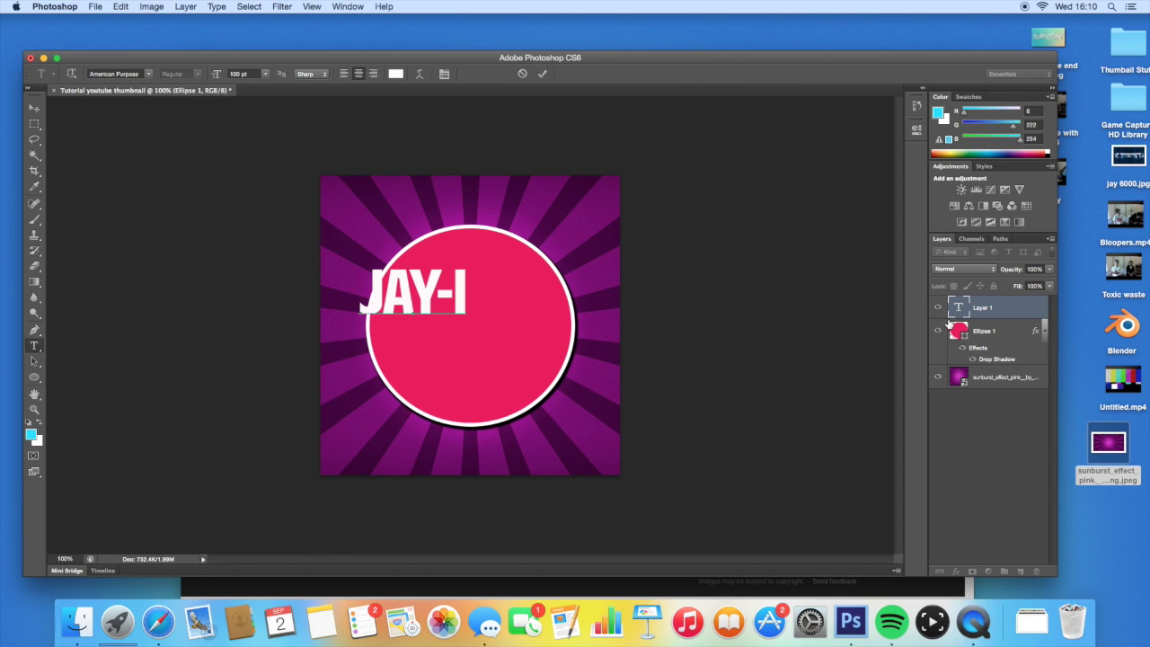
{"action": "left_click", "coordinate": [1001, 309]}
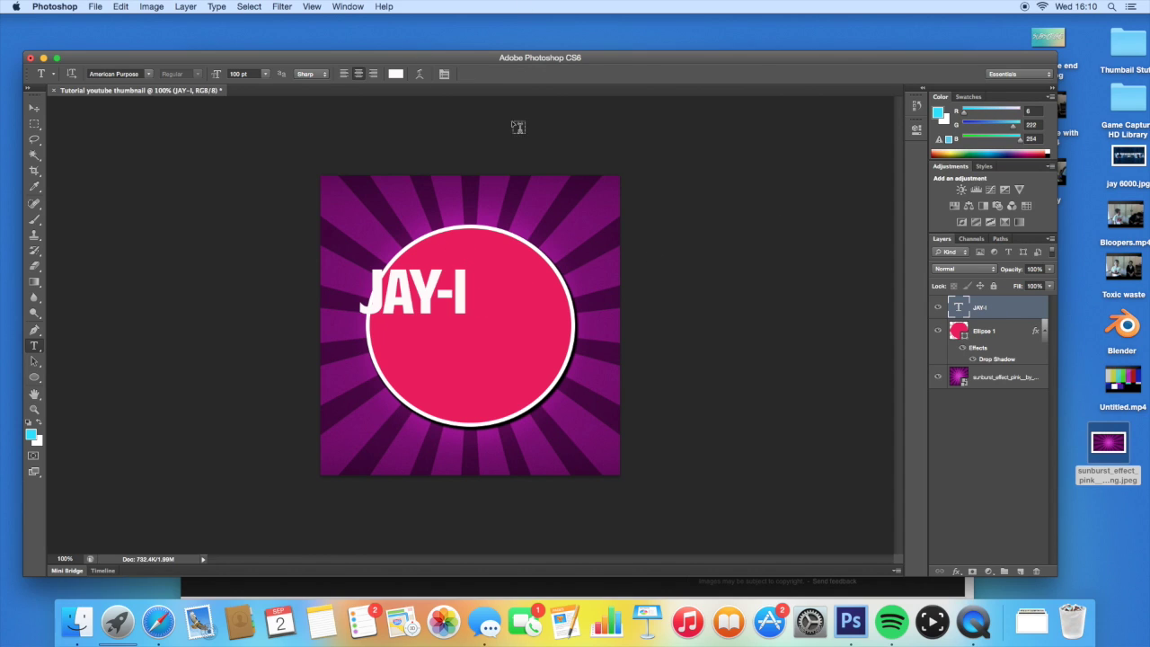
{"action": "right_click", "coordinate": [984, 310]}
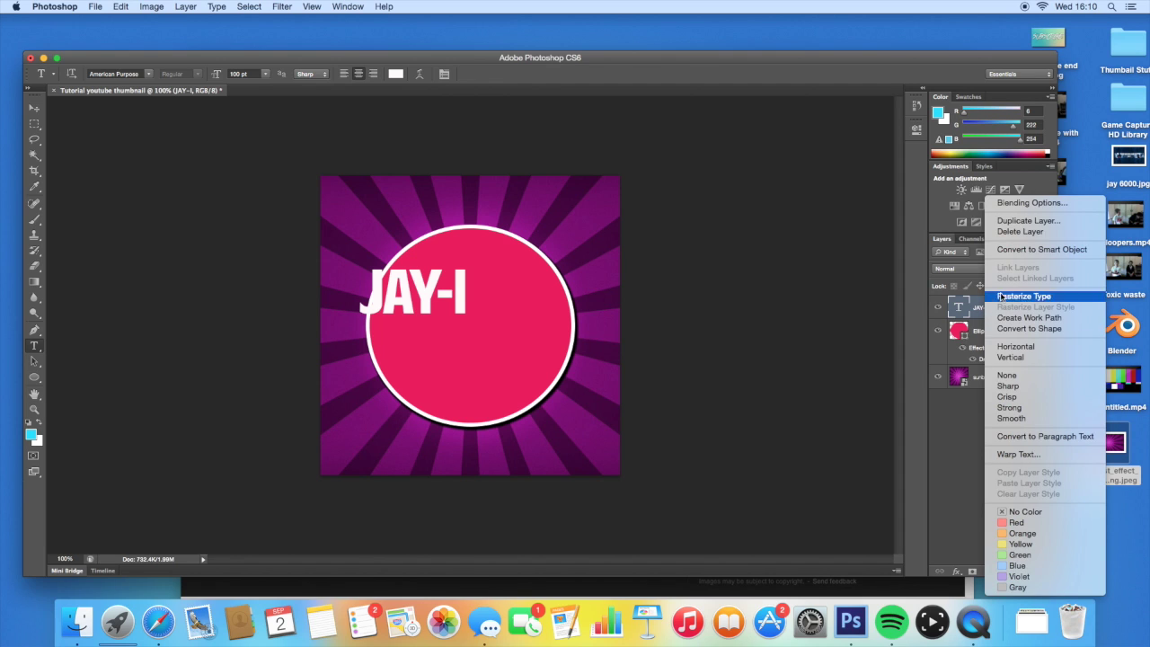
- Give the JAY-I text a Spectrum rainbow Gradient Overlay and a Stroke outline
{"action": "left_click", "coordinate": [994, 204]}
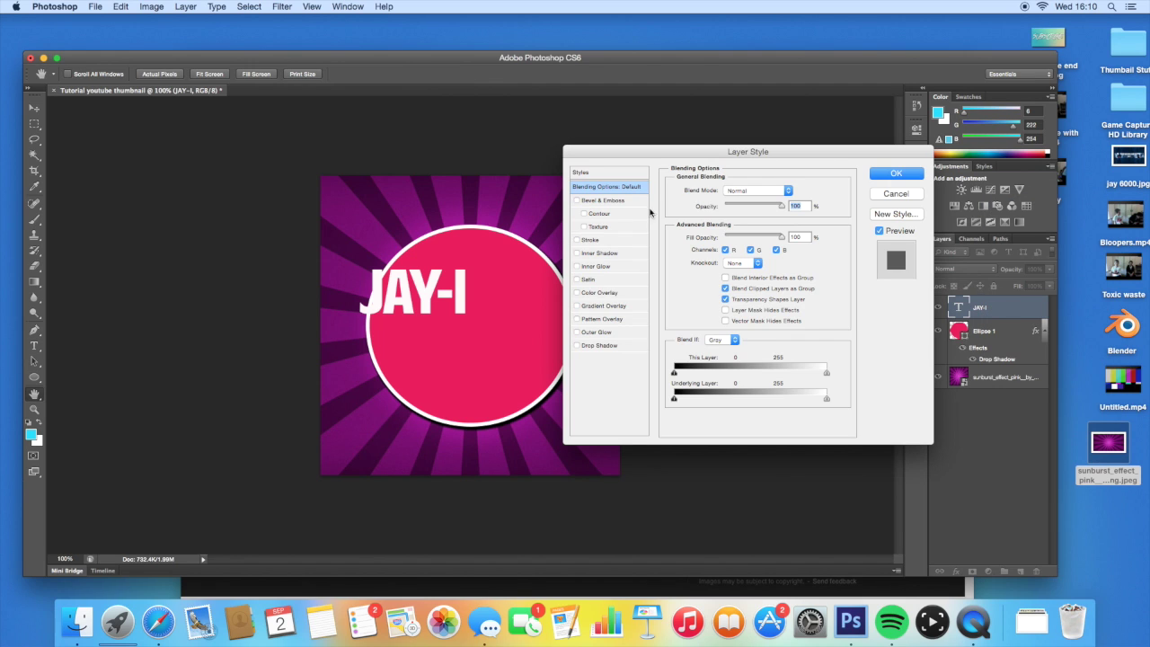
{"action": "left_click", "coordinate": [602, 306]}
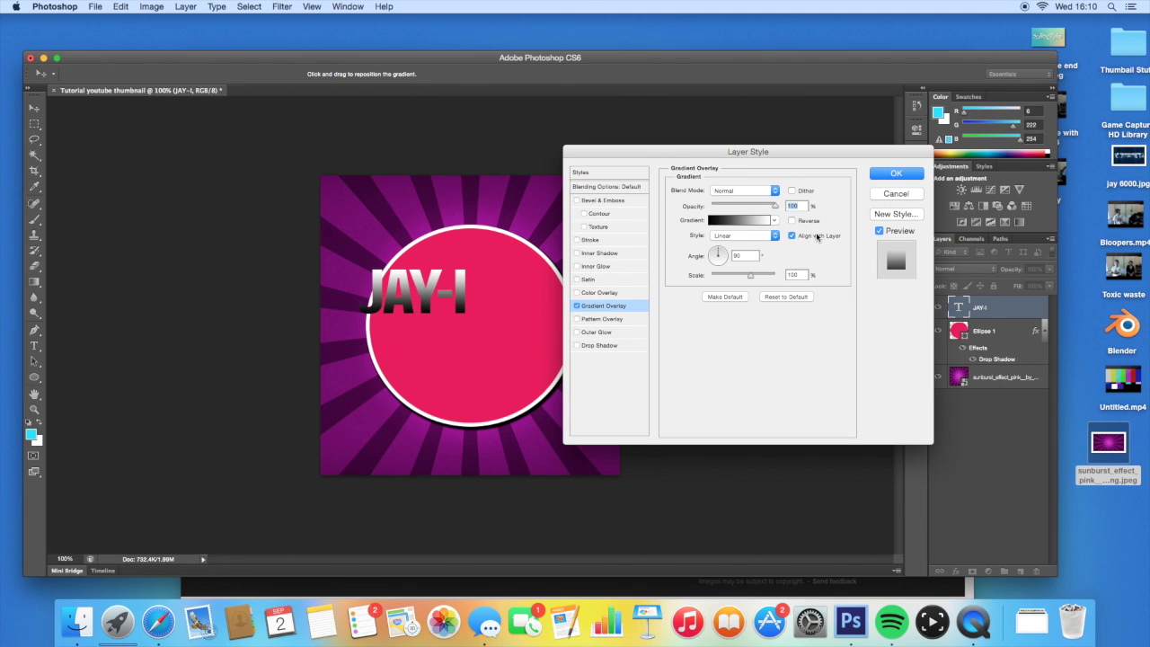
{"action": "left_click", "coordinate": [753, 219]}
{"action": "left_click", "coordinate": [525, 202]}
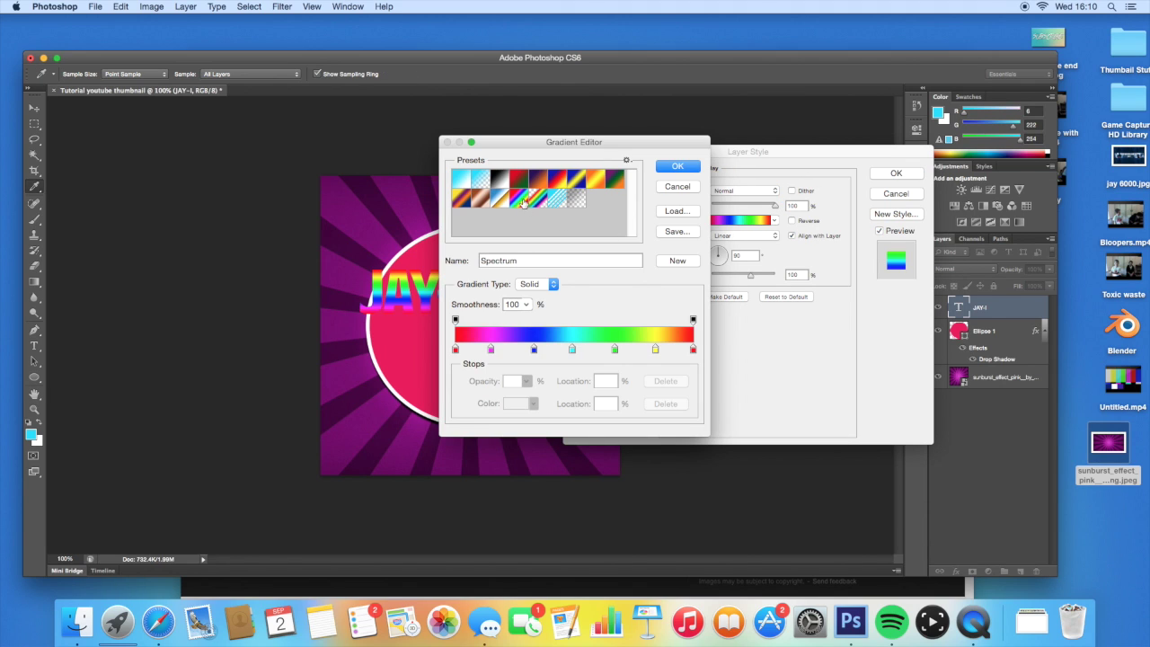
{"action": "left_click", "coordinate": [677, 167]}
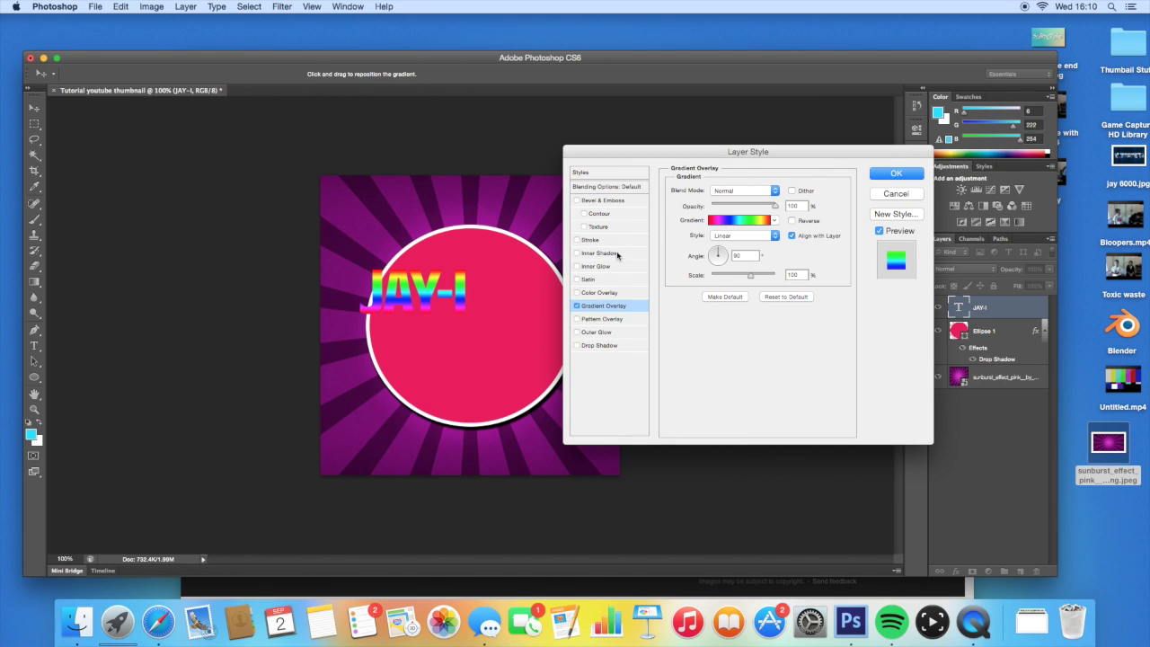
{"action": "left_click", "coordinate": [589, 240]}
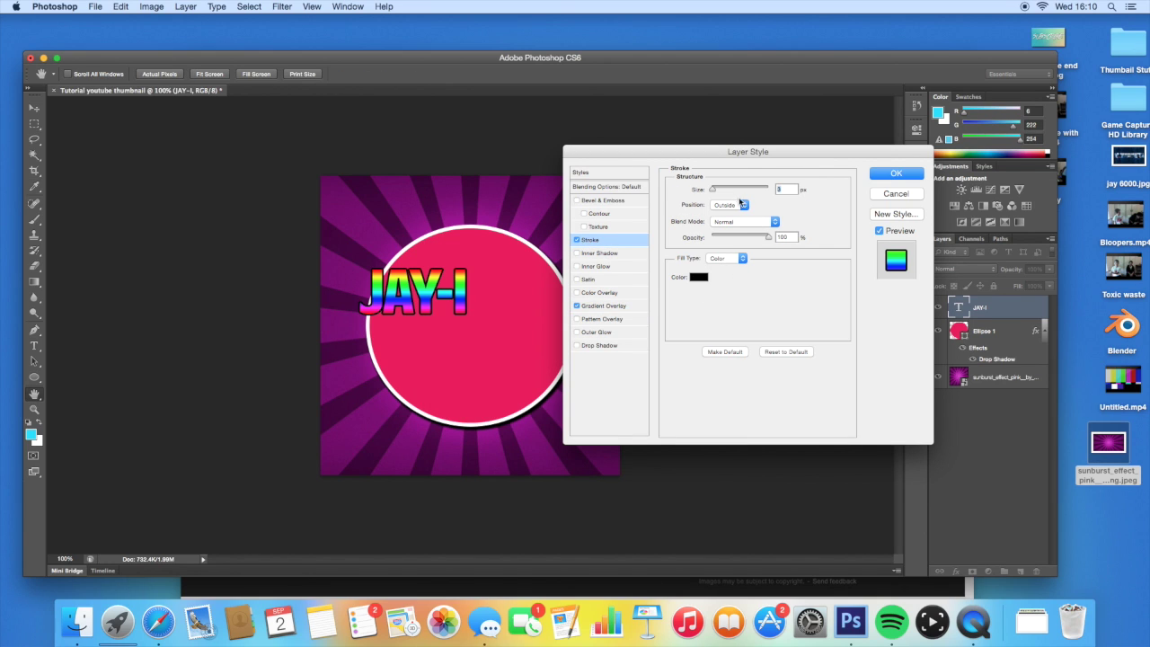
- Add a 100%-opacity drop shadow with wider spread and larger size, and apply the effects
{"action": "left_click", "coordinate": [613, 346]}
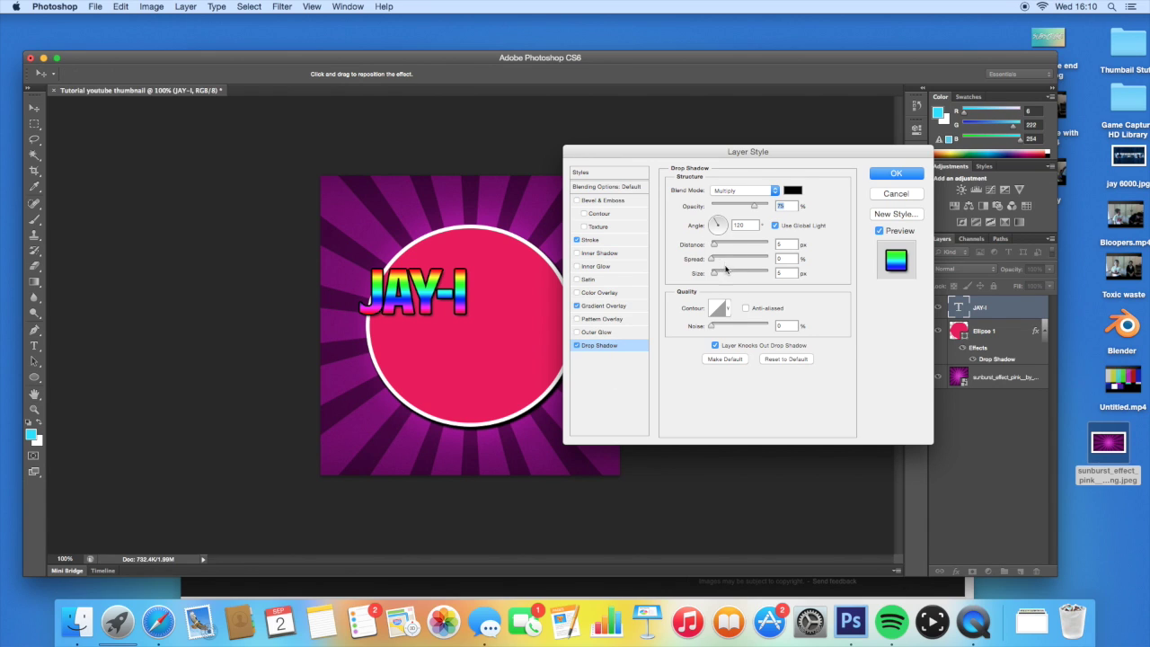
{"action": "left_click", "coordinate": [711, 326]}
{"action": "mouse_move", "coordinate": [712, 260]}
{"action": "left_mouse_down"}
{"action": "mouse_move", "coordinate": [734, 262]}
{"action": "mouse_move", "coordinate": [697, 258]}
{"action": "left_mouse_up"}
{"action": "left_click_drag", "start_coordinate": [754, 205], "coordinate": [771, 207]}
{"action": "left_click_drag", "start_coordinate": [716, 276], "coordinate": [727, 277]}
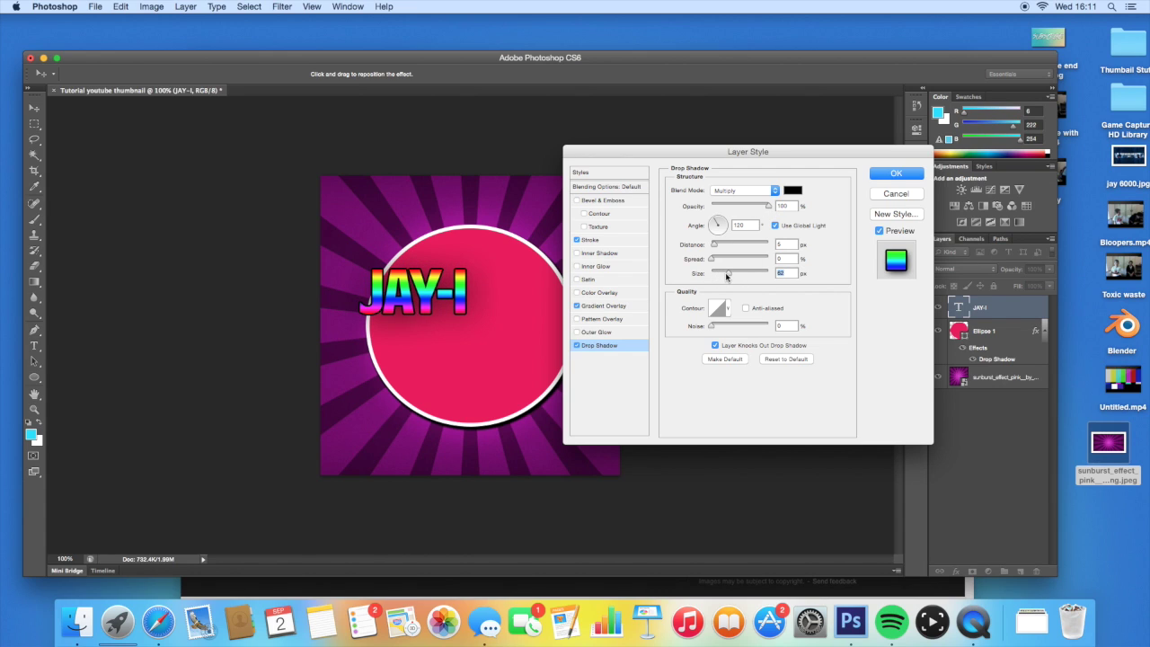
{"action": "left_click", "coordinate": [887, 175]}
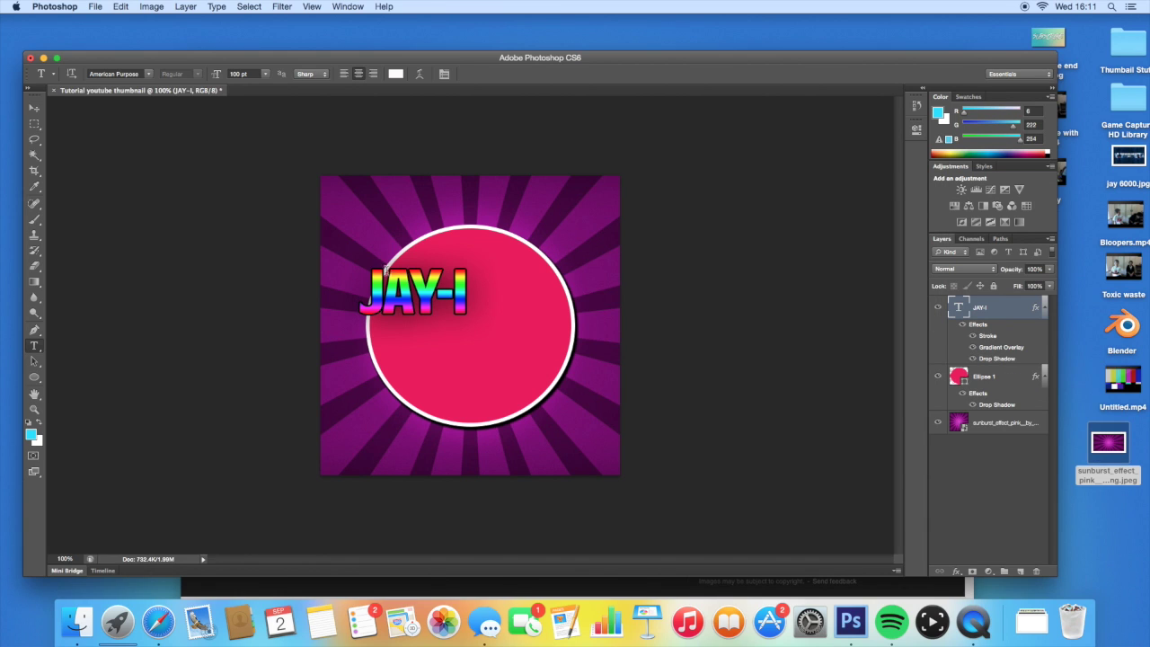
- Scale JAY-I to about 225% × 233%, center it over the circle, and rotate it -4.04°
{"action": "left_click", "coordinate": [34, 107]}
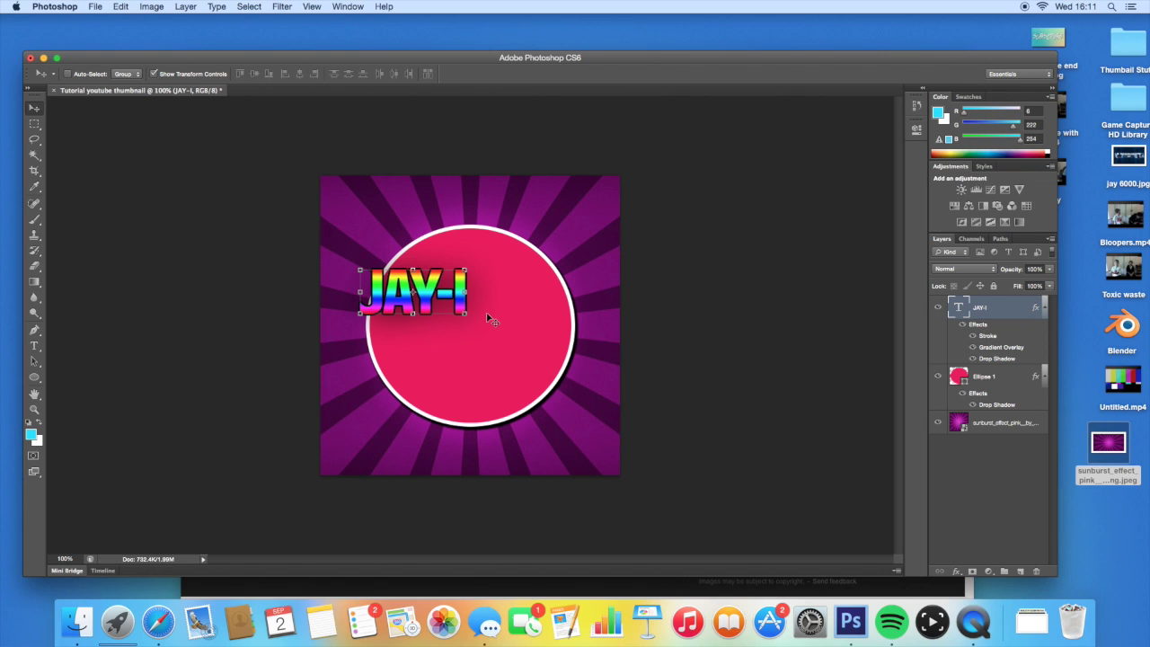
{"action": "left_click_drag", "start_coordinate": [467, 313], "coordinate": [503, 328]}
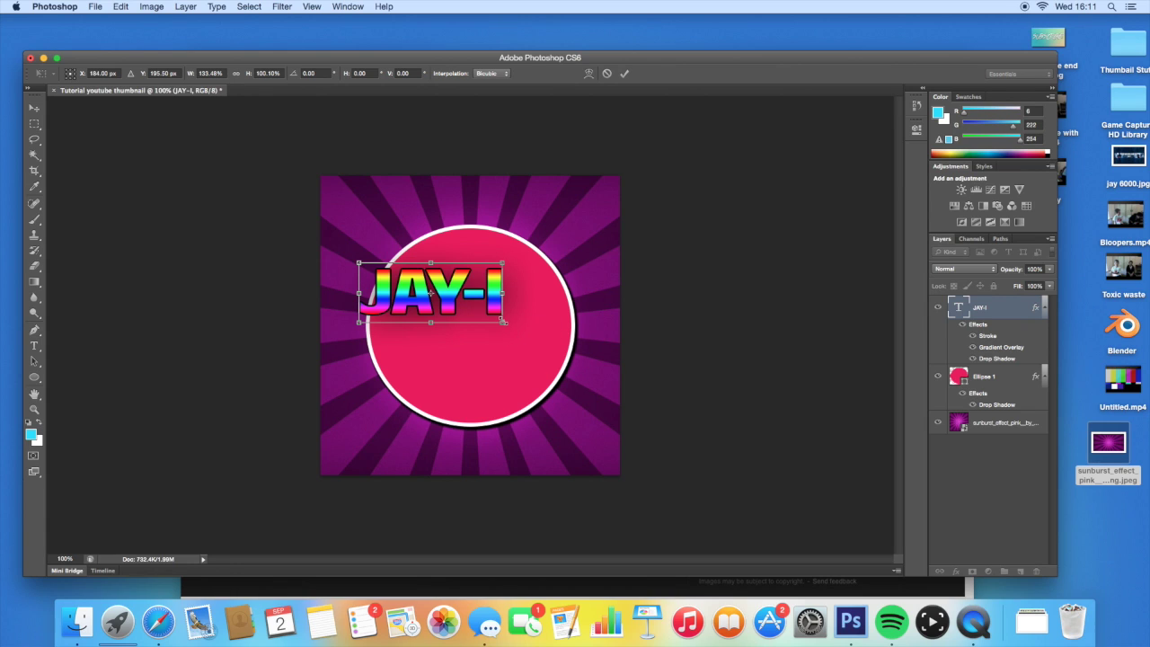
{"action": "left_click_drag", "start_coordinate": [503, 293], "coordinate": [537, 294]}
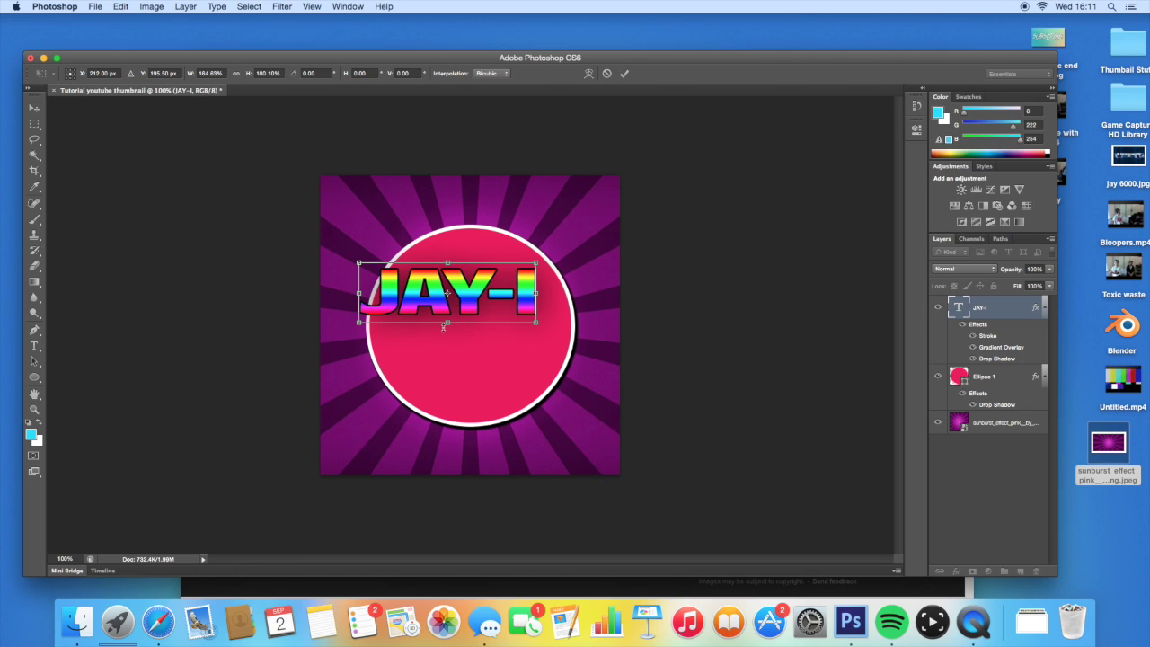
{"action": "left_click_drag", "start_coordinate": [447, 321], "coordinate": [463, 362]}
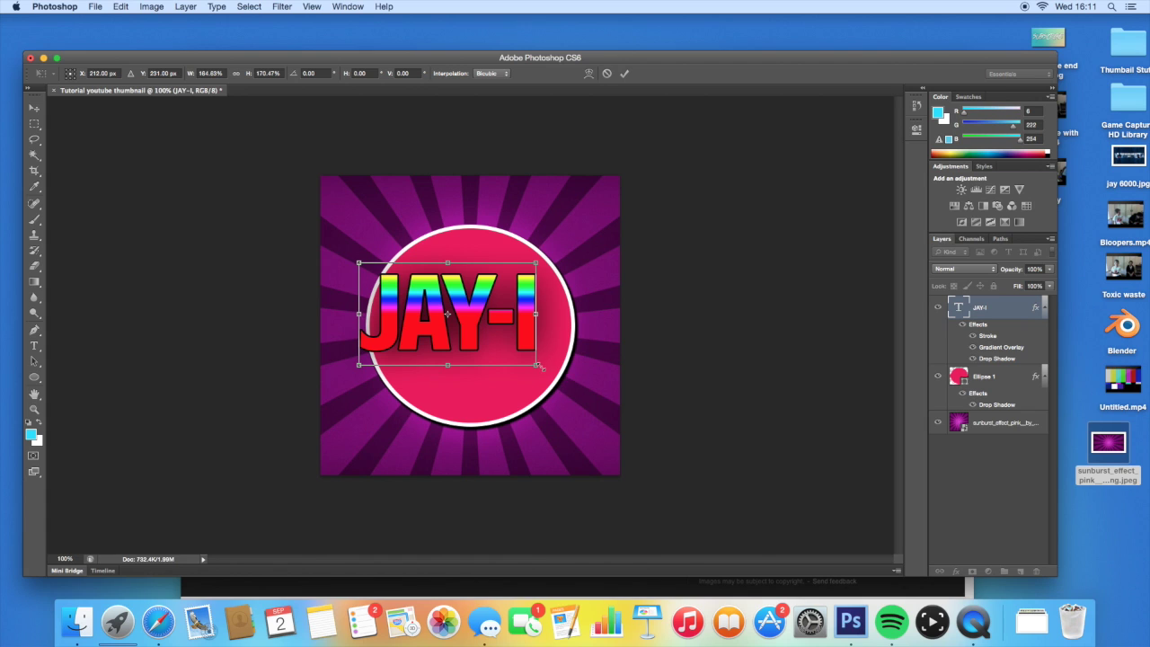
{"action": "left_click_drag", "start_coordinate": [539, 366], "coordinate": [603, 406]}
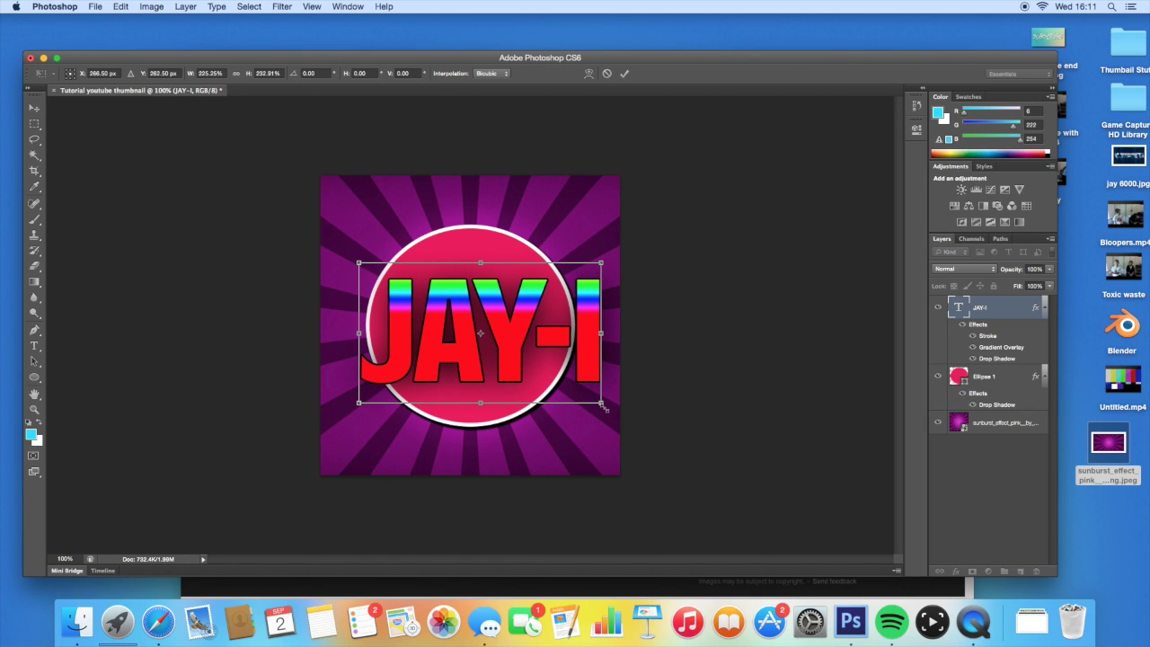
{"action": "left_click_drag", "start_coordinate": [487, 317], "coordinate": [468, 298]}
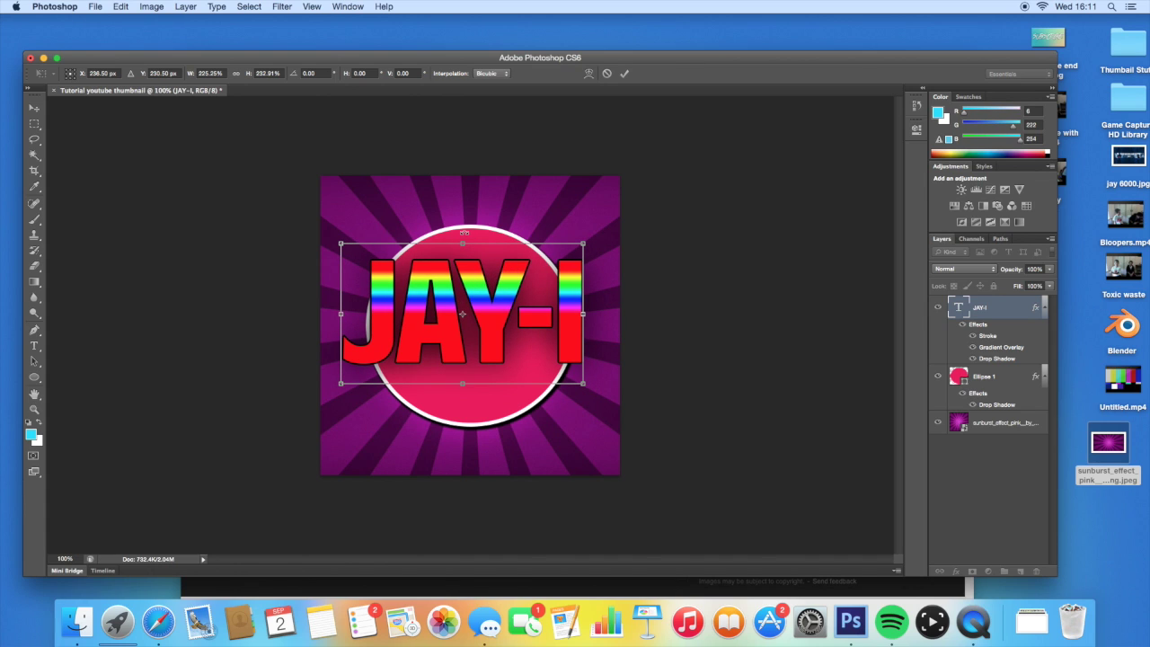
{"action": "left_click_drag", "start_coordinate": [463, 233], "coordinate": [458, 226]}
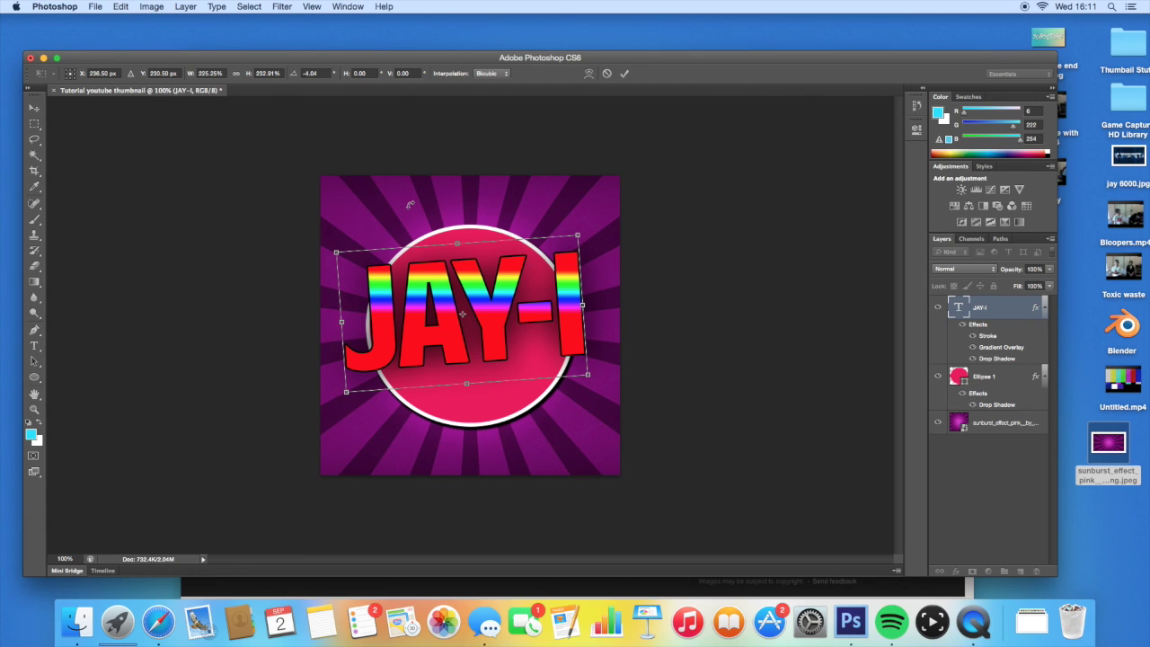
{"action": "left_click", "coordinate": [624, 73]}
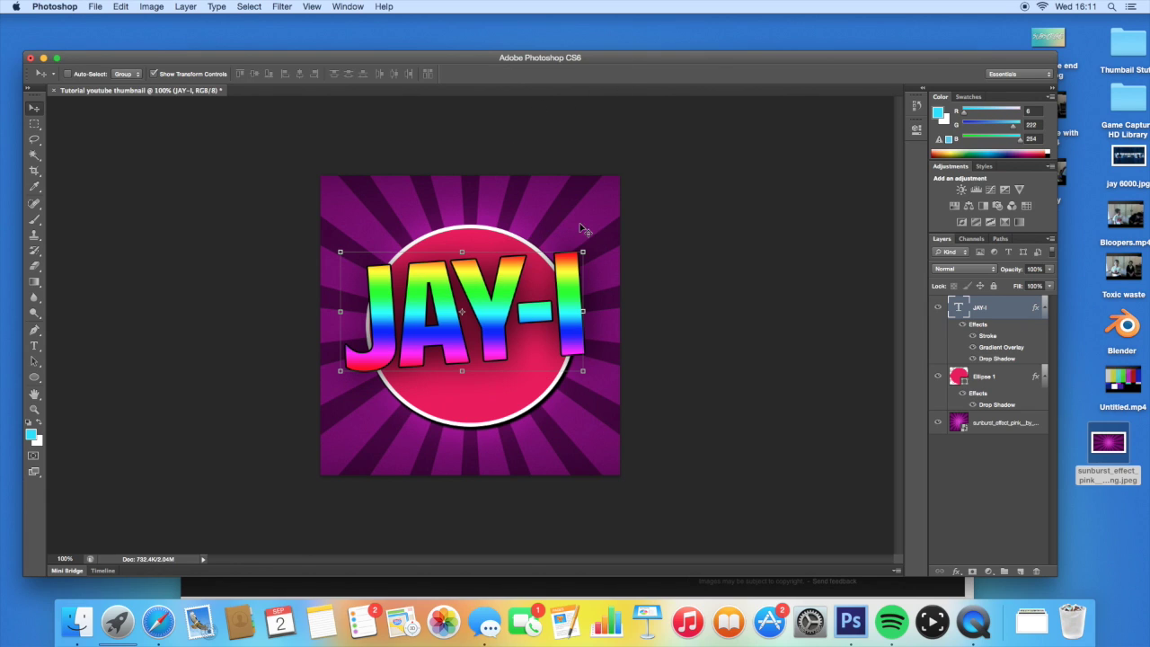
{"action": "left_click", "coordinate": [35, 188]}
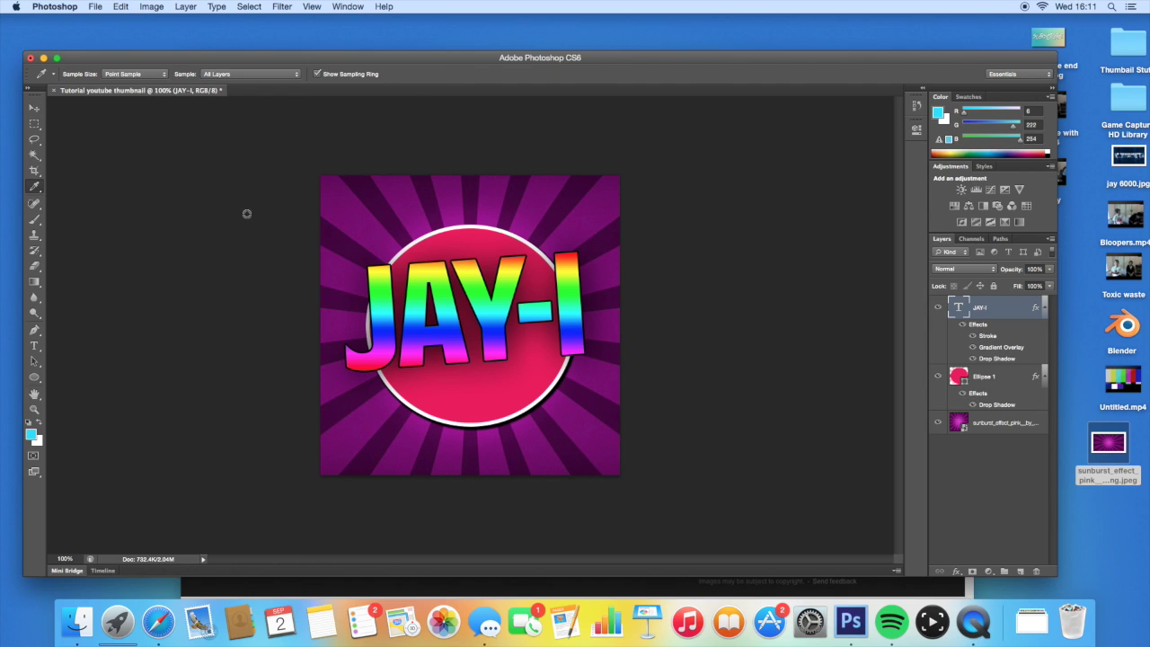